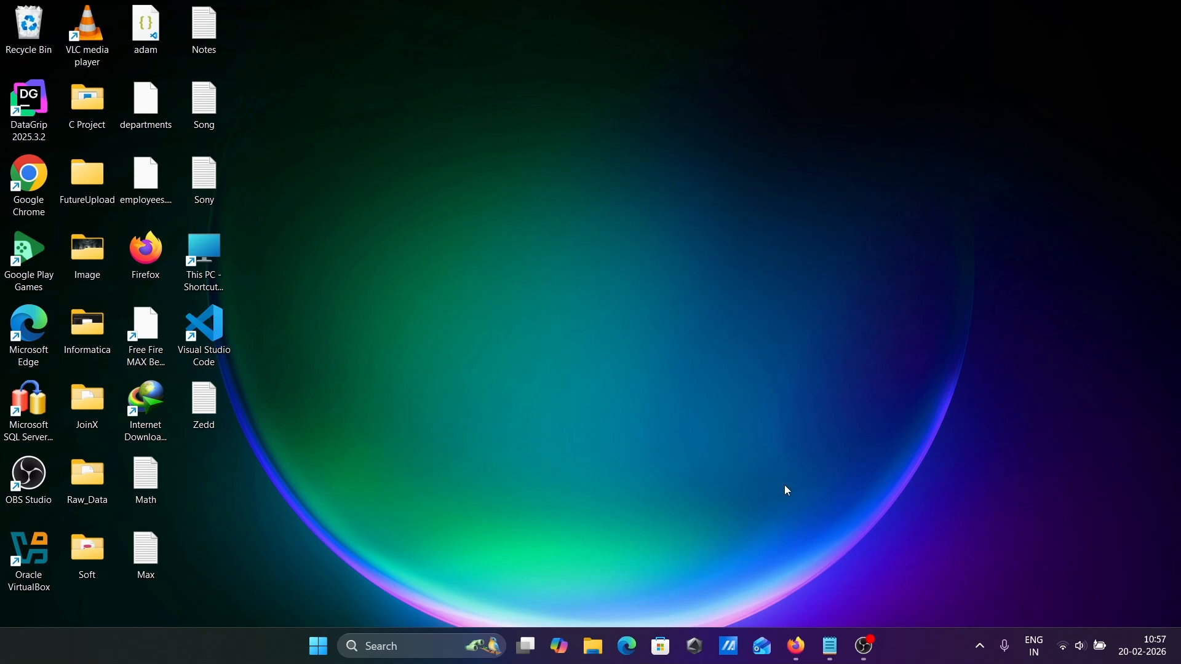
# In Firefox, open Microsoft's Download Windows 10 page and download MediaCreationTool_22H2.exe.
pyautogui.click(798, 647)
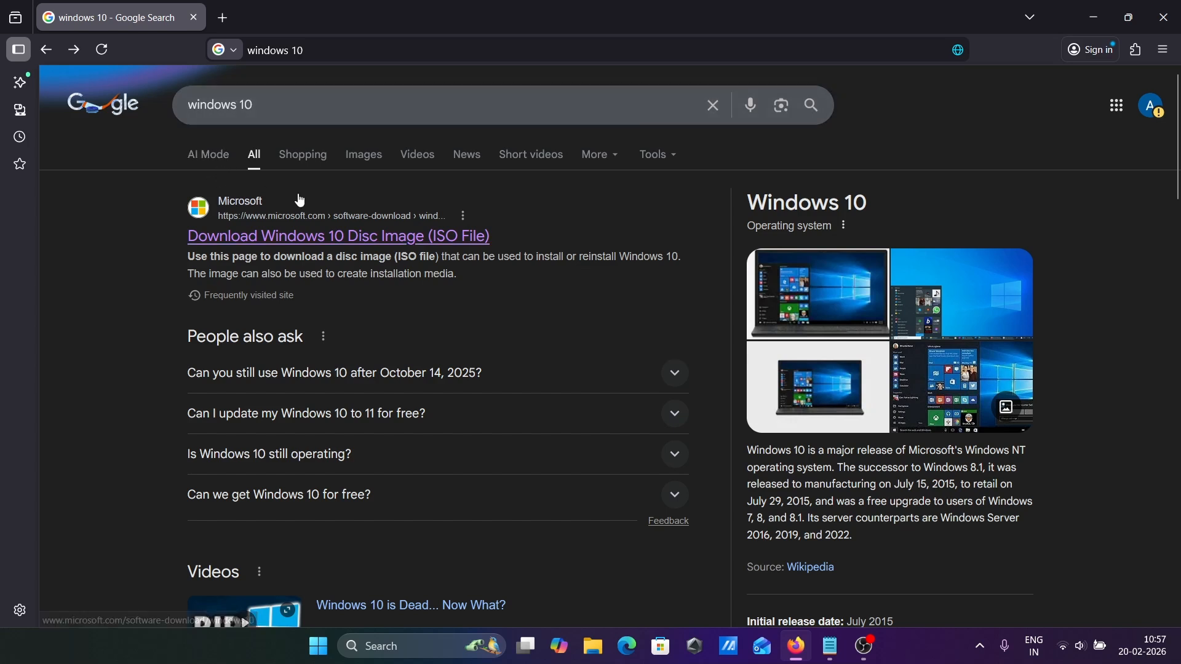
pyautogui.click(291, 247)
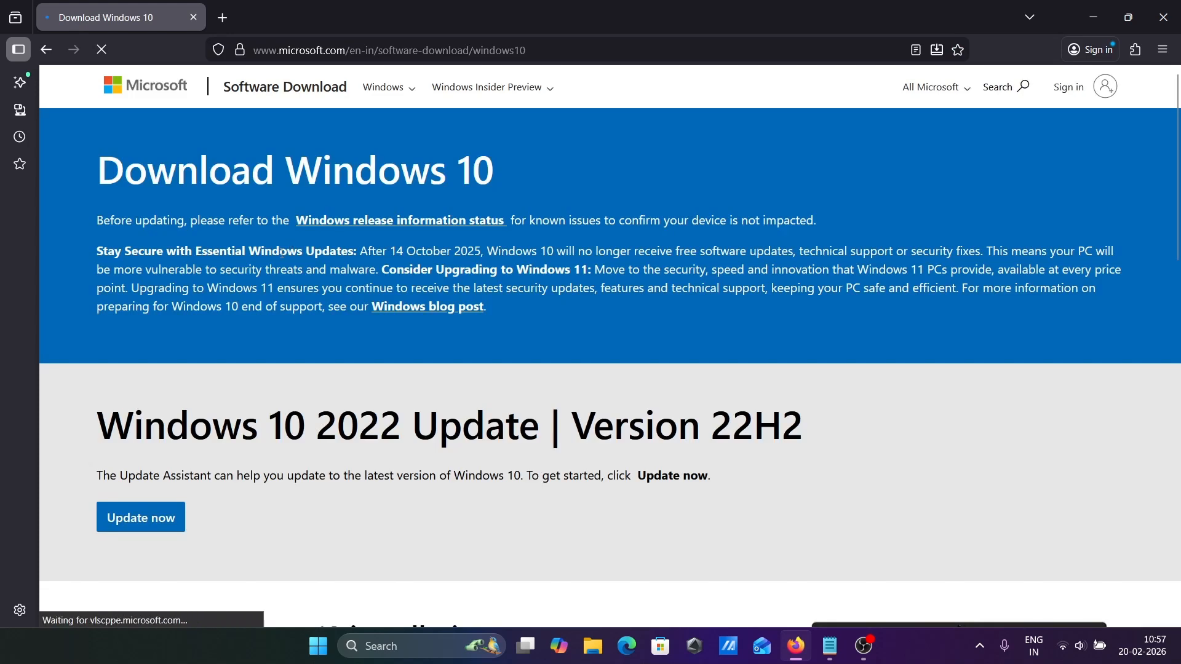
pyautogui.scroll(-3, 61, 413)
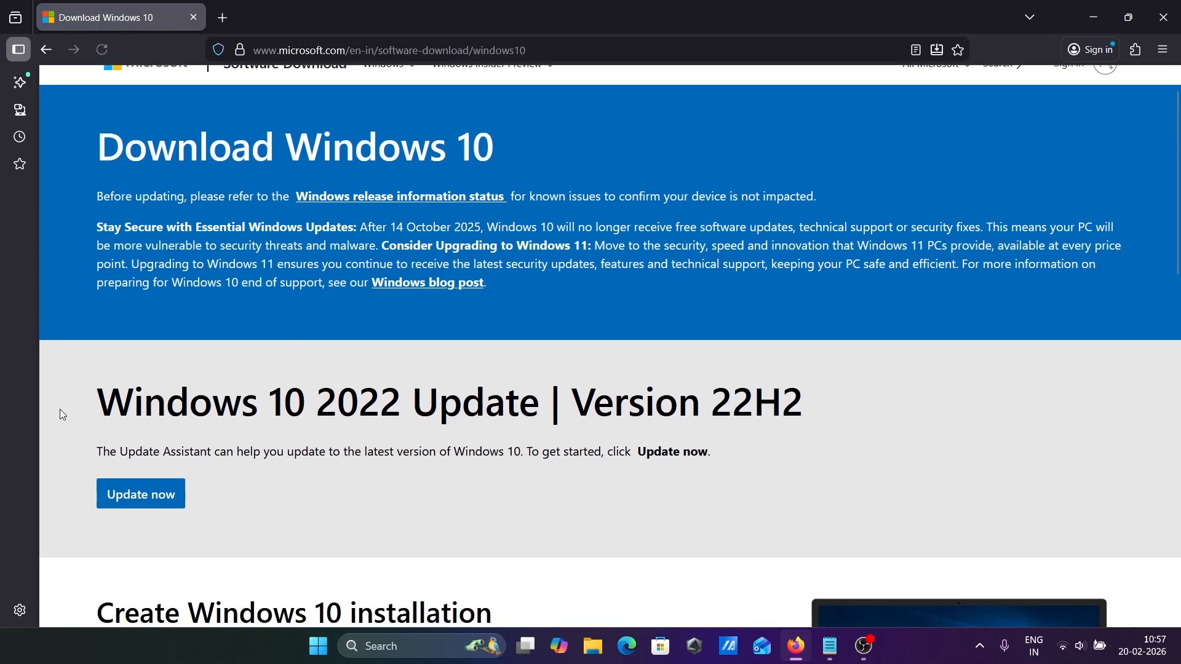
pyautogui.scroll(-2, 62, 415)
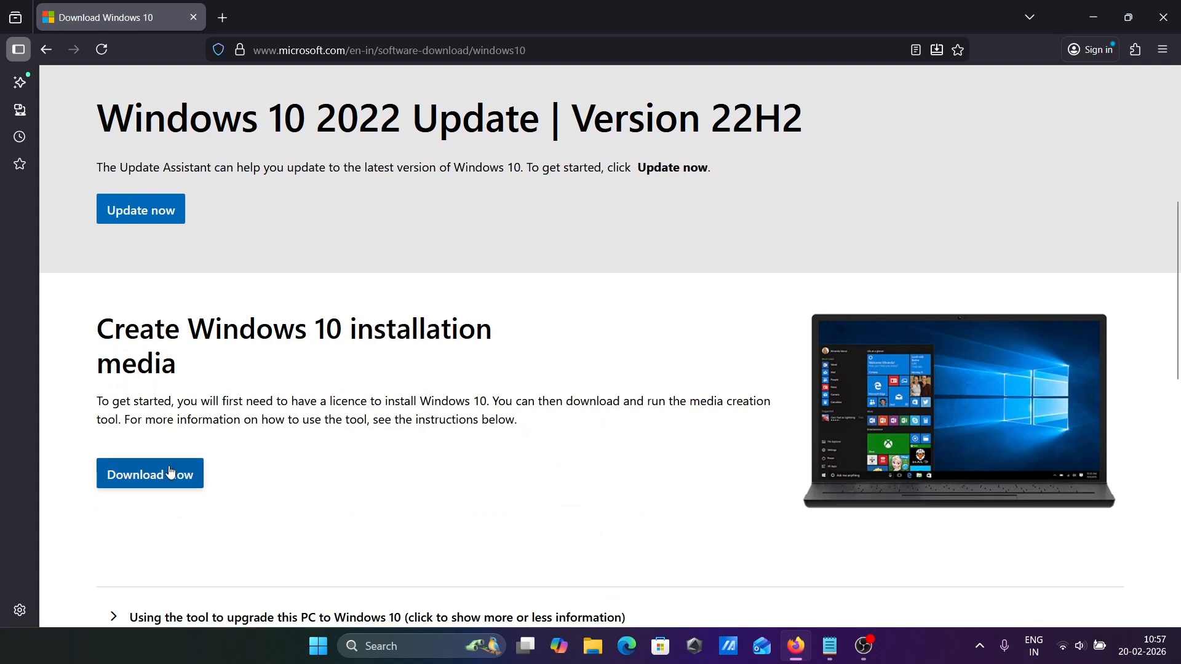
pyautogui.click(153, 482)
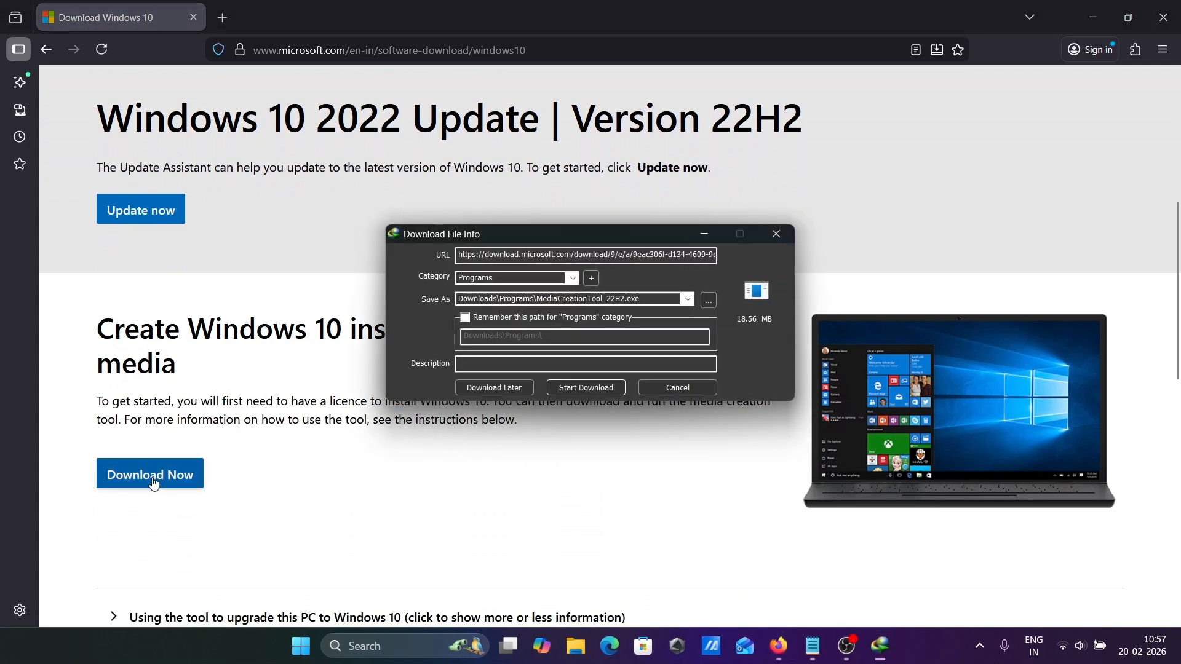
# Download MediaCreationTool_22H2.exe with Internet Download Manager, then open the finished file.
pyautogui.click(585, 387)
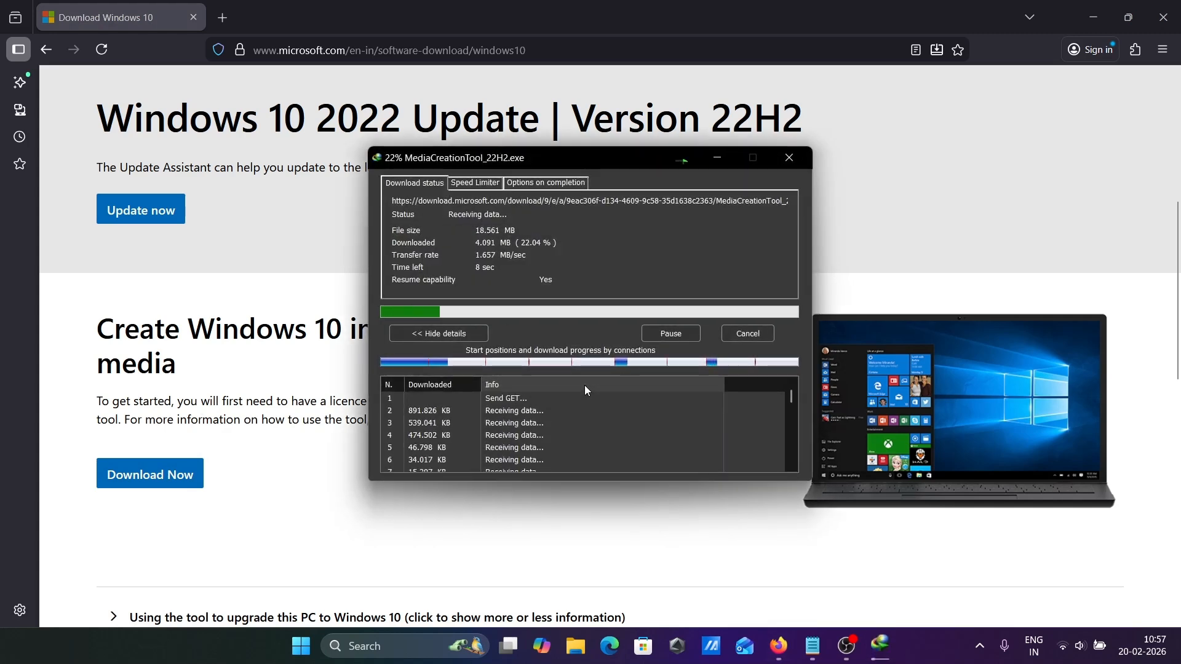
pyautogui.click(1093, 15)
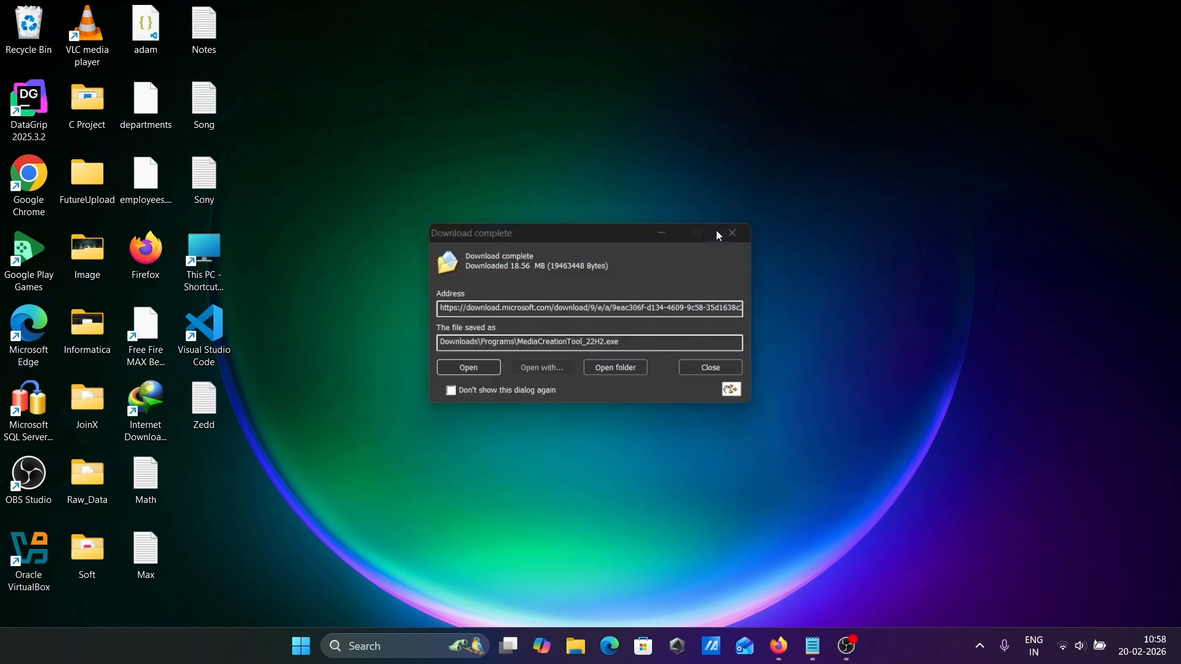
pyautogui.click(453, 374)
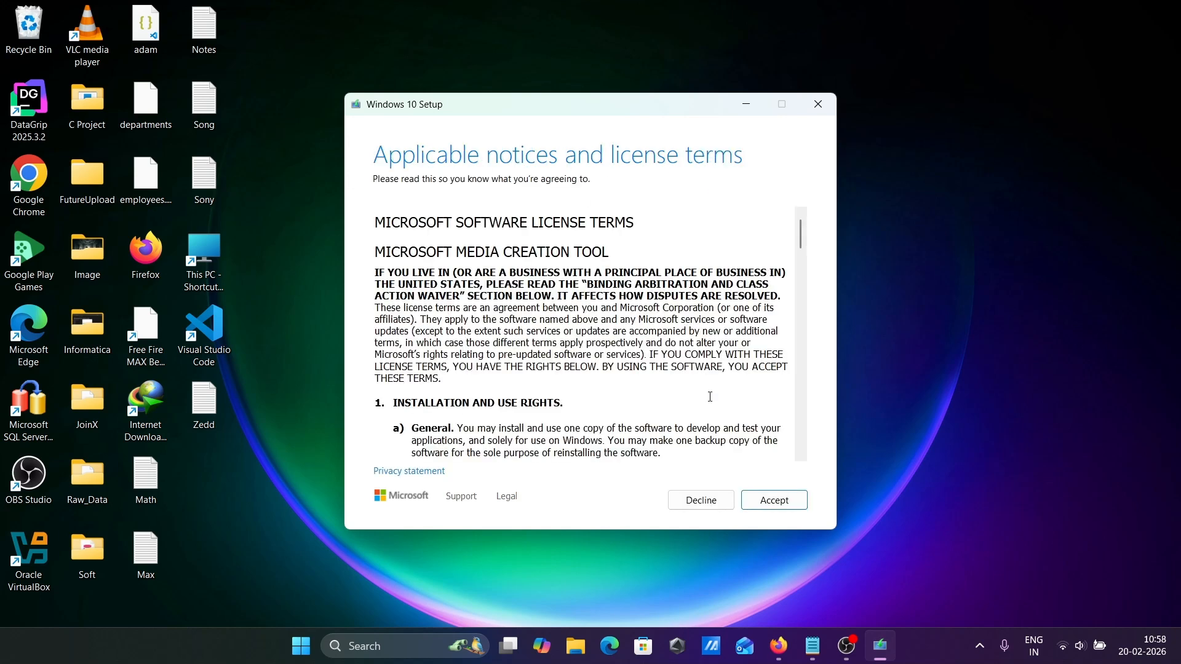
# Accept the license terms and choose creating installation media (USB, DVD or ISO) for another PC.
pyautogui.click(776, 501)
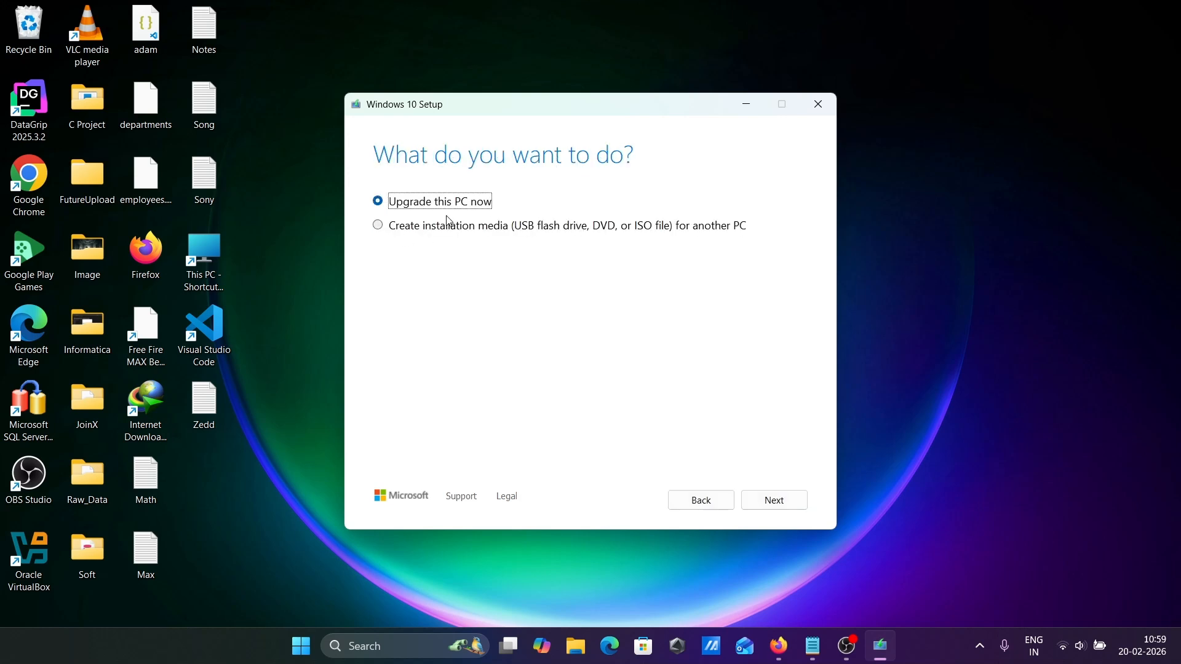
pyautogui.click(411, 225)
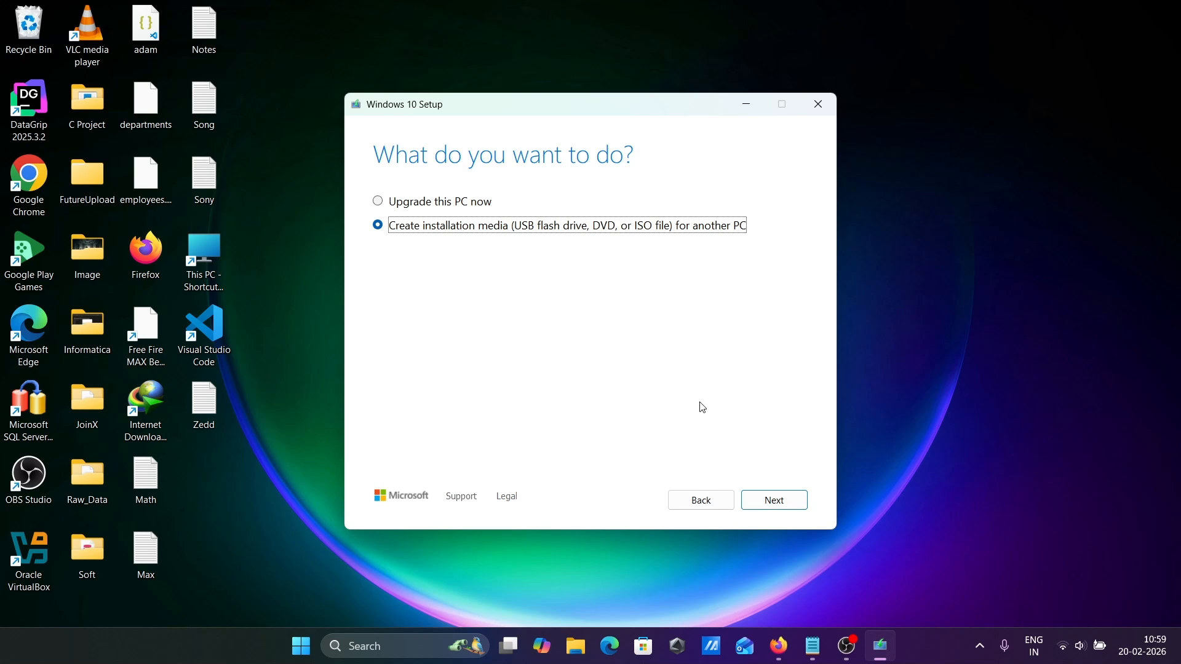
pyautogui.click(771, 502)
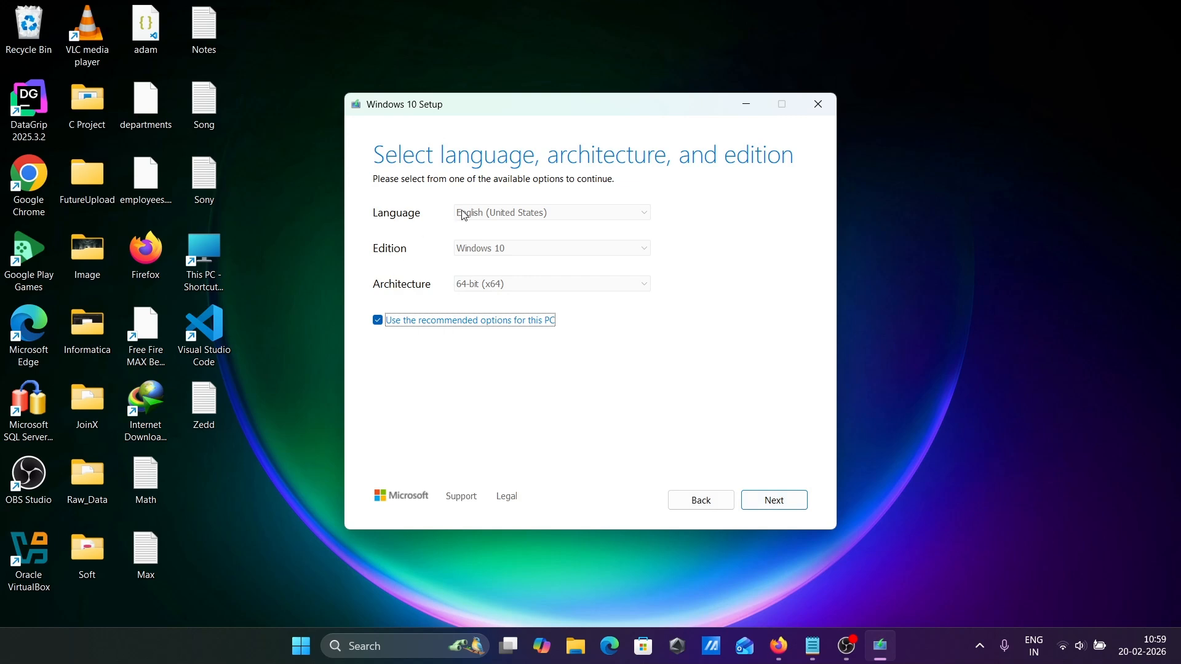
# Turn off recommended options and pick English (United States), Windows 10 and 64-bit (x64).
pyautogui.click(406, 323)
pyautogui.click(571, 251)
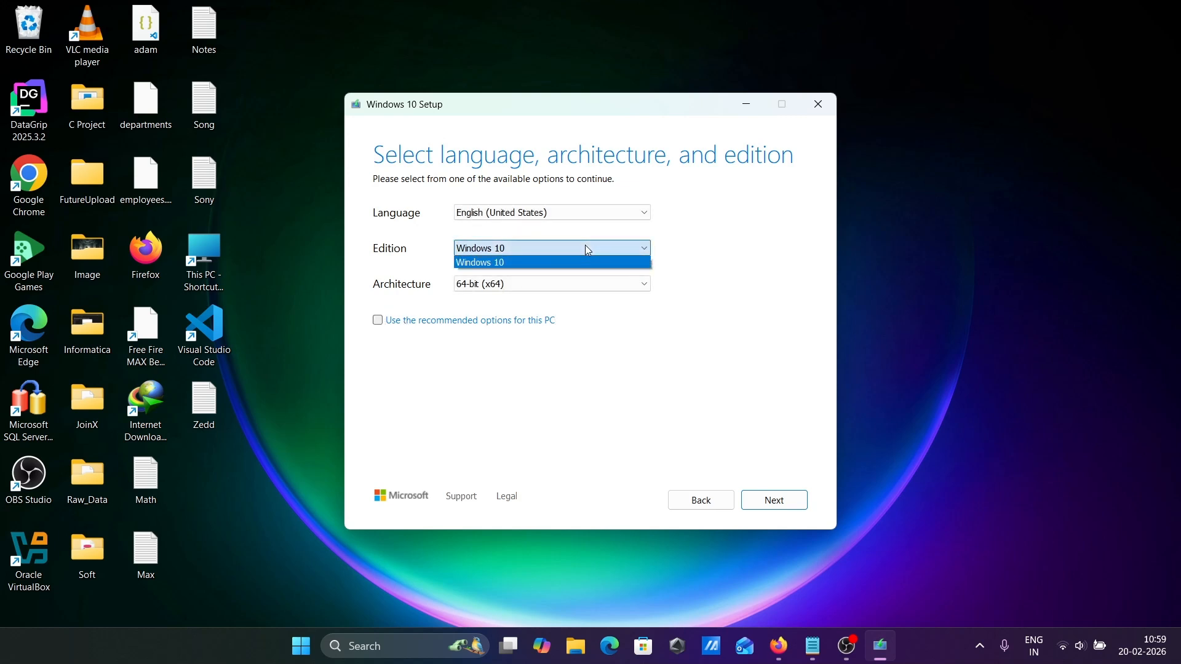
pyautogui.click(586, 247)
pyautogui.click(526, 290)
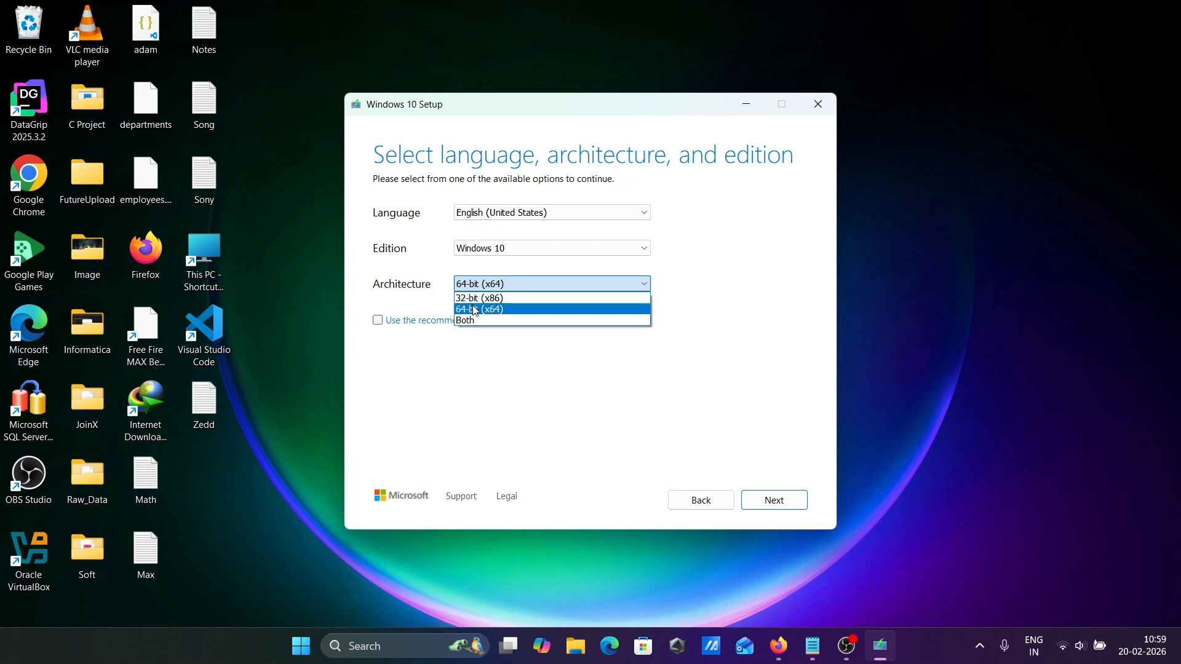
pyautogui.click(466, 320)
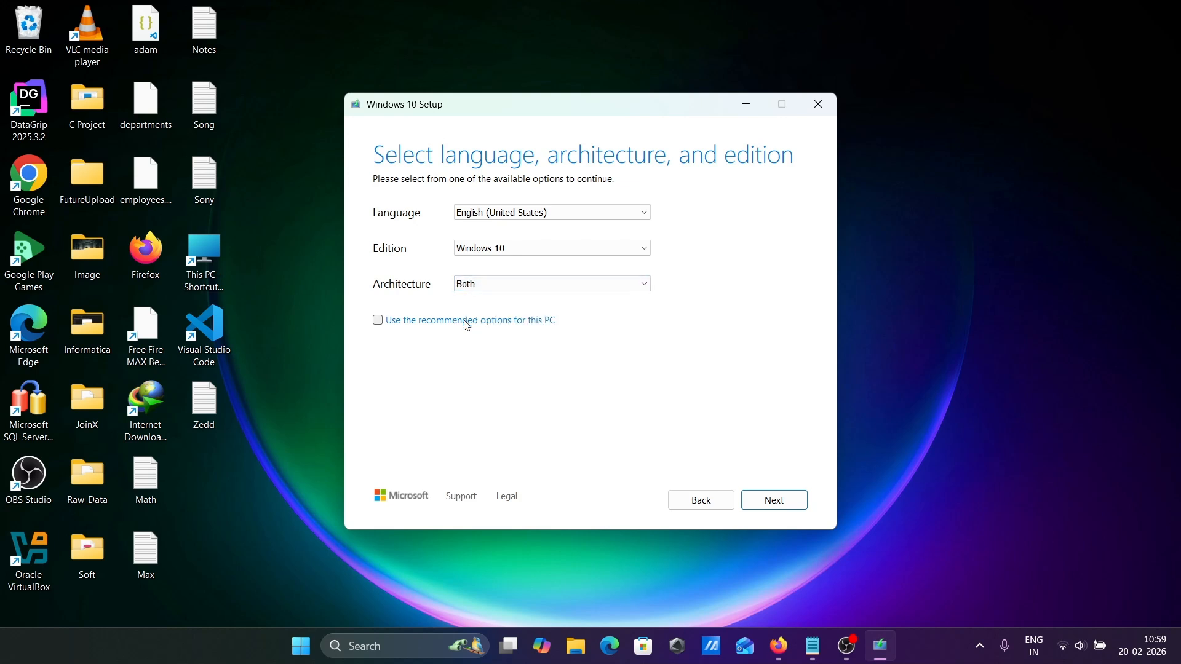
pyautogui.click(493, 285)
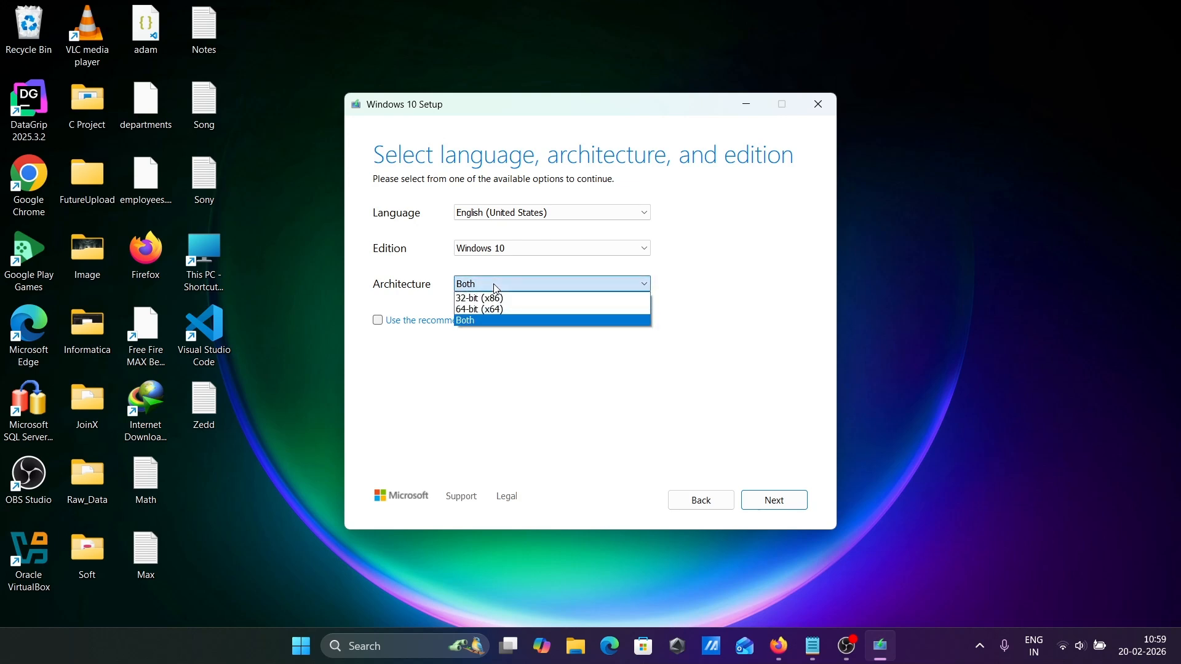
pyautogui.click(466, 313)
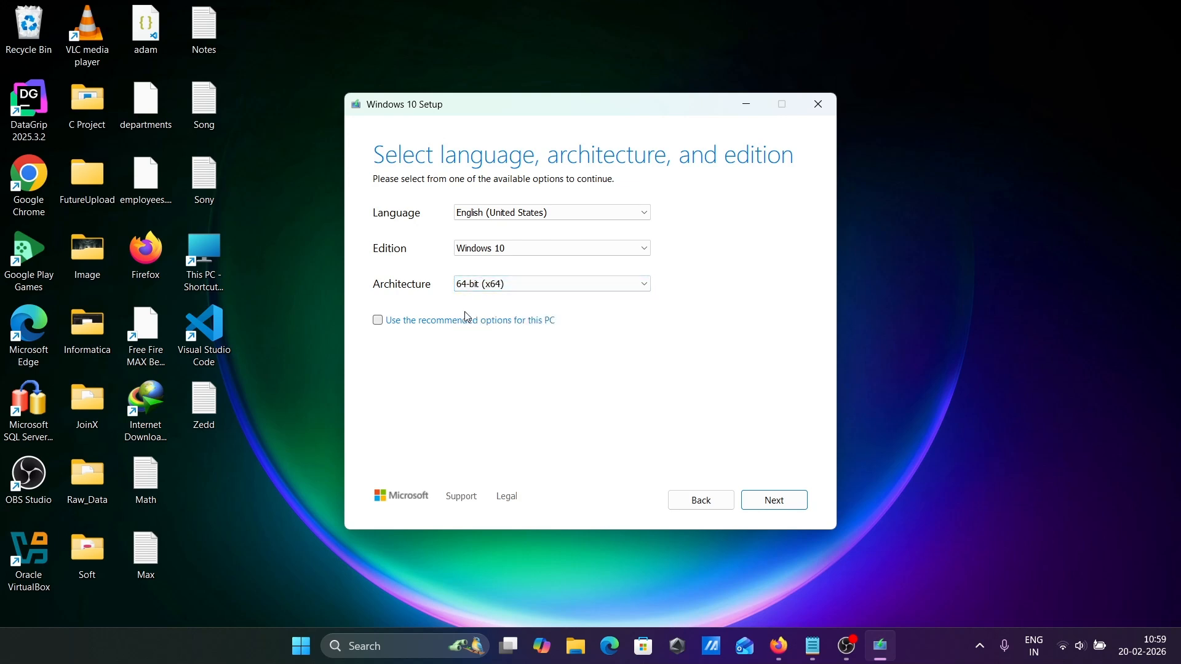
pyautogui.click(516, 213)
pyautogui.click(516, 213)
pyautogui.click(775, 507)
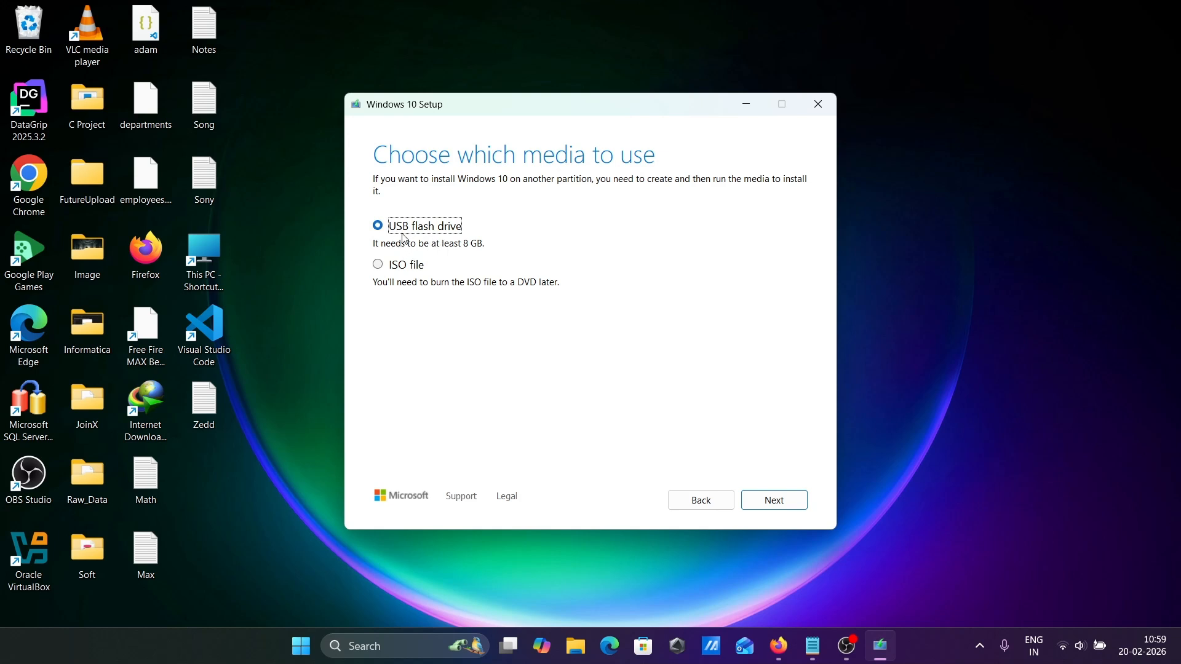
# Select ISO file as the media type and continue to the save location.
pyautogui.click(383, 265)
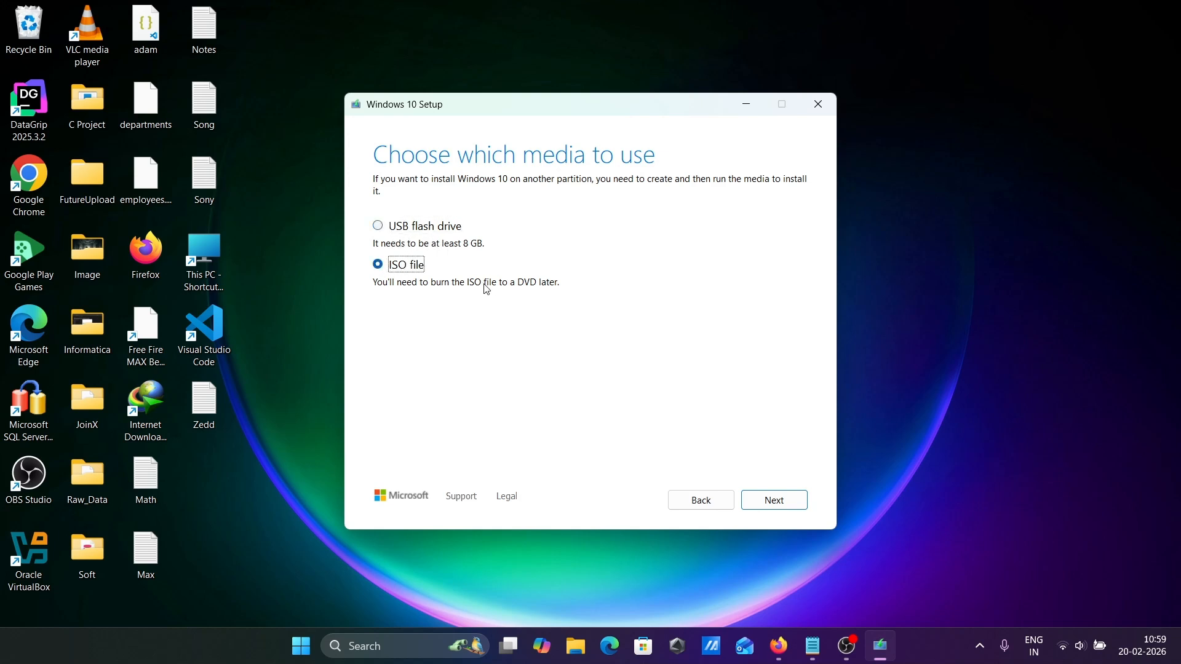
pyautogui.click(778, 500)
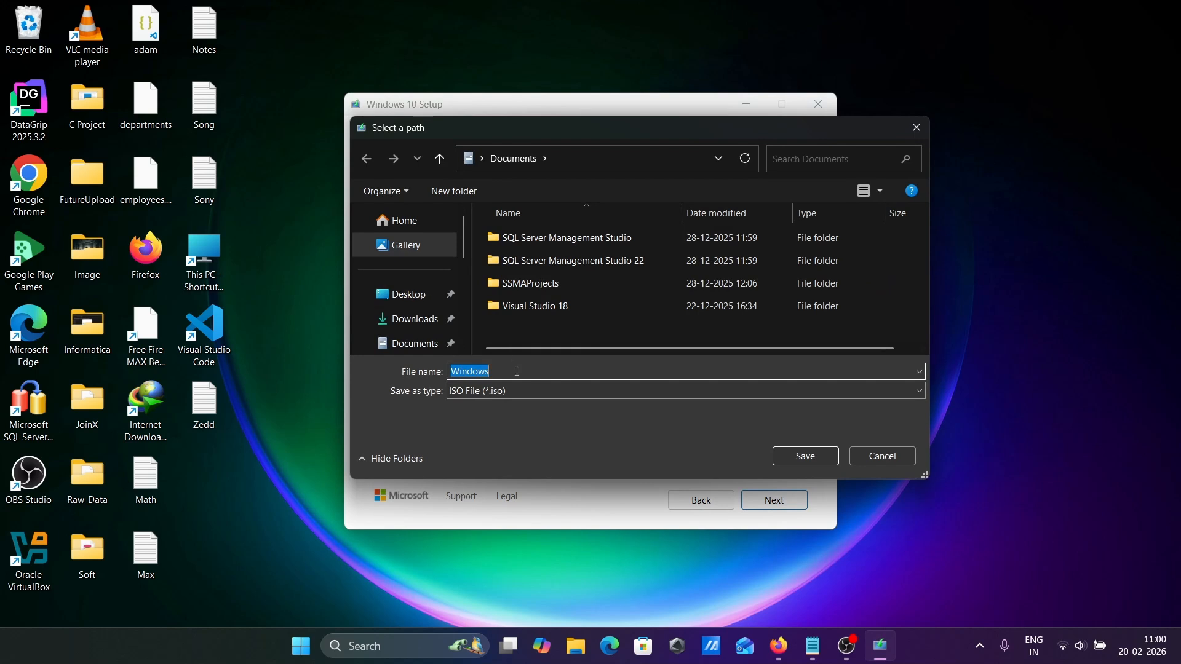
# Save the ISO to the Desktop as windows10 and let the media creation finish.
pyautogui.click(407, 298)
pyautogui.doubleClick(504, 372)
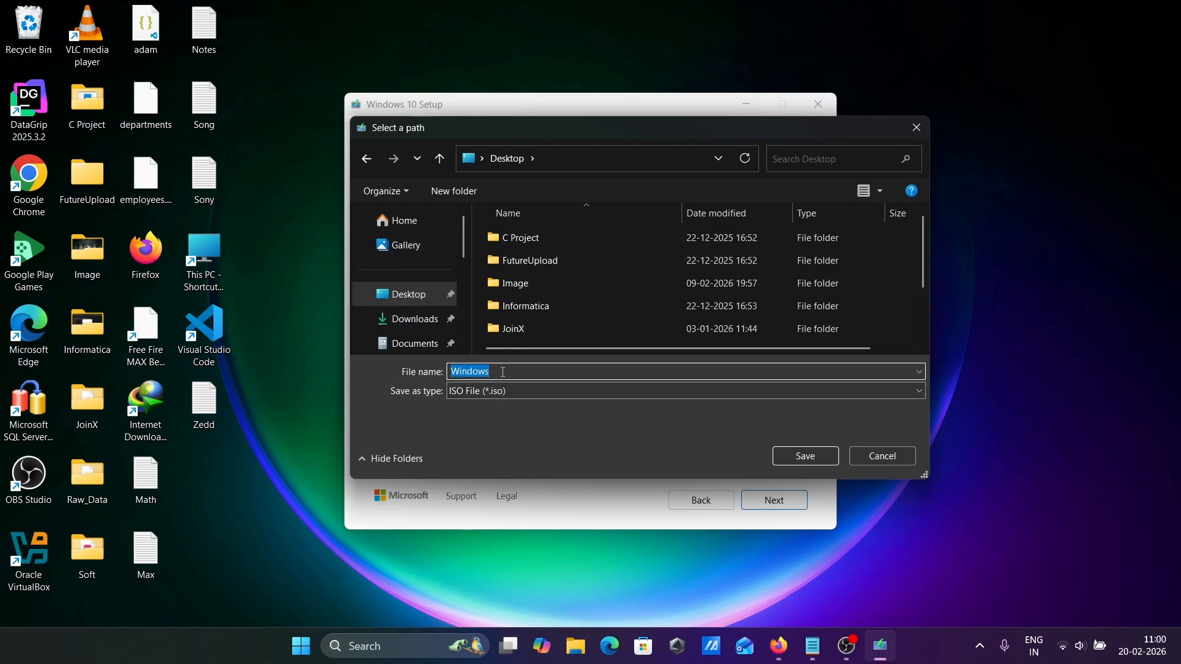
pyautogui.write('10')
pyautogui.press('BackSpace')
pyautogui.write('windows10')
pyautogui.click(795, 460)
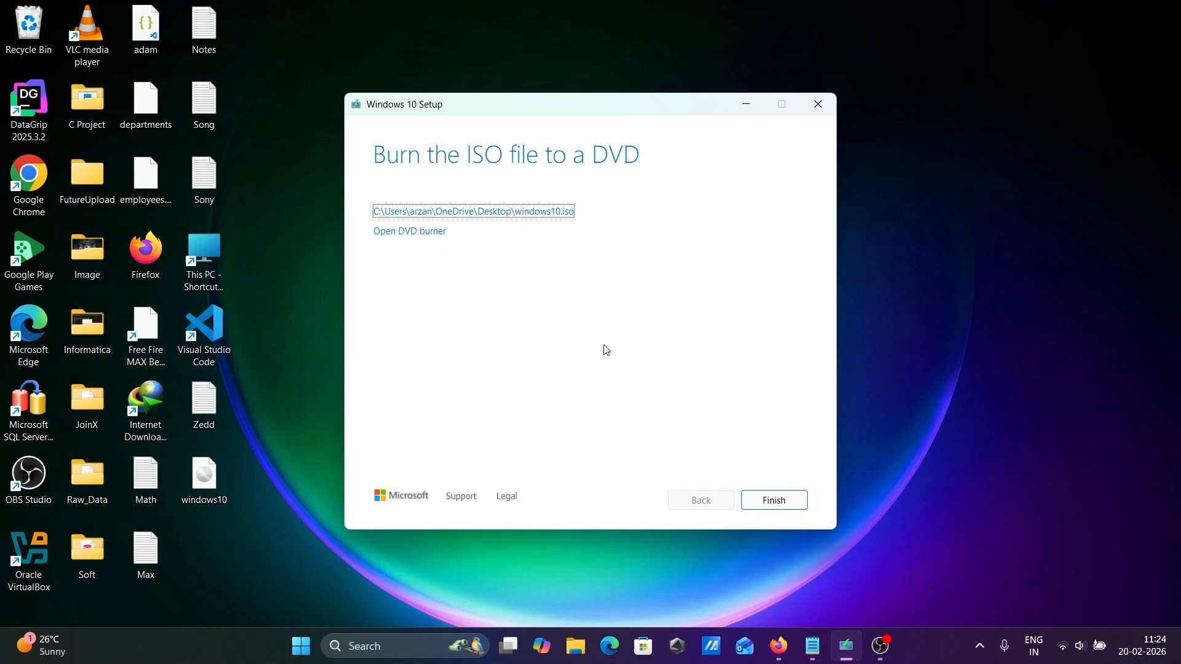
# Finish Windows 10 Setup and launch Oracle VirtualBox from its desktop shortcut.
pyautogui.click(759, 495)
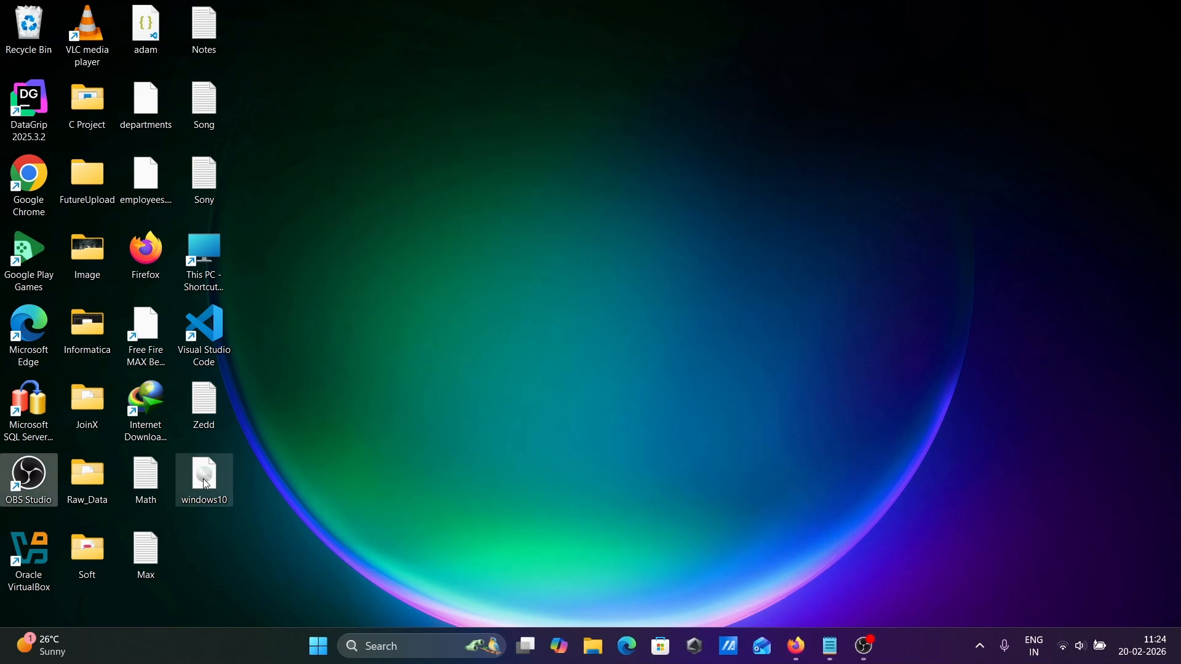
pyautogui.click(375, 431)
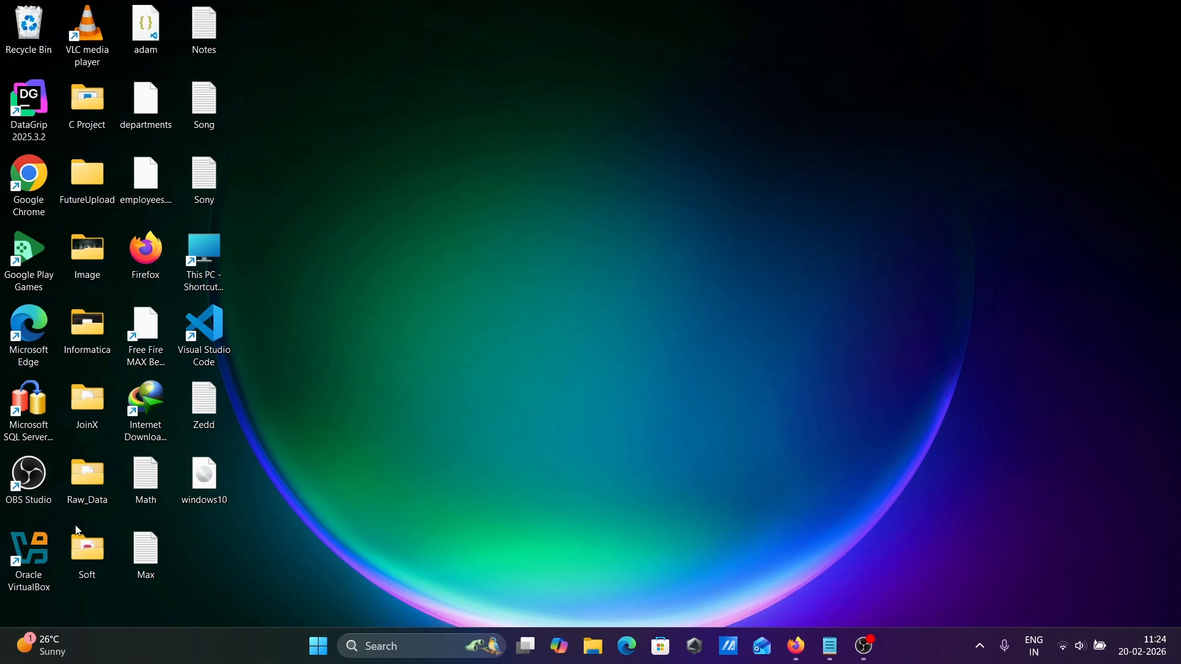
pyautogui.doubleClick(44, 545)
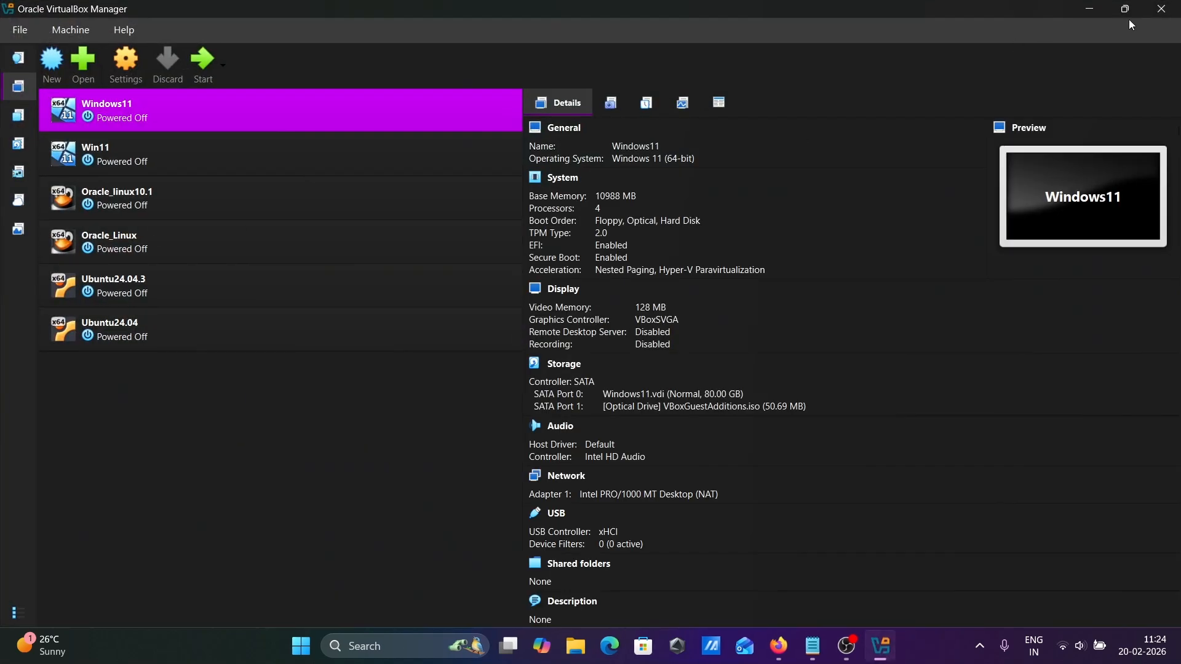
# Restore the VirtualBox Manager window from full screen and drag it to the right.
pyautogui.click(1131, 9)
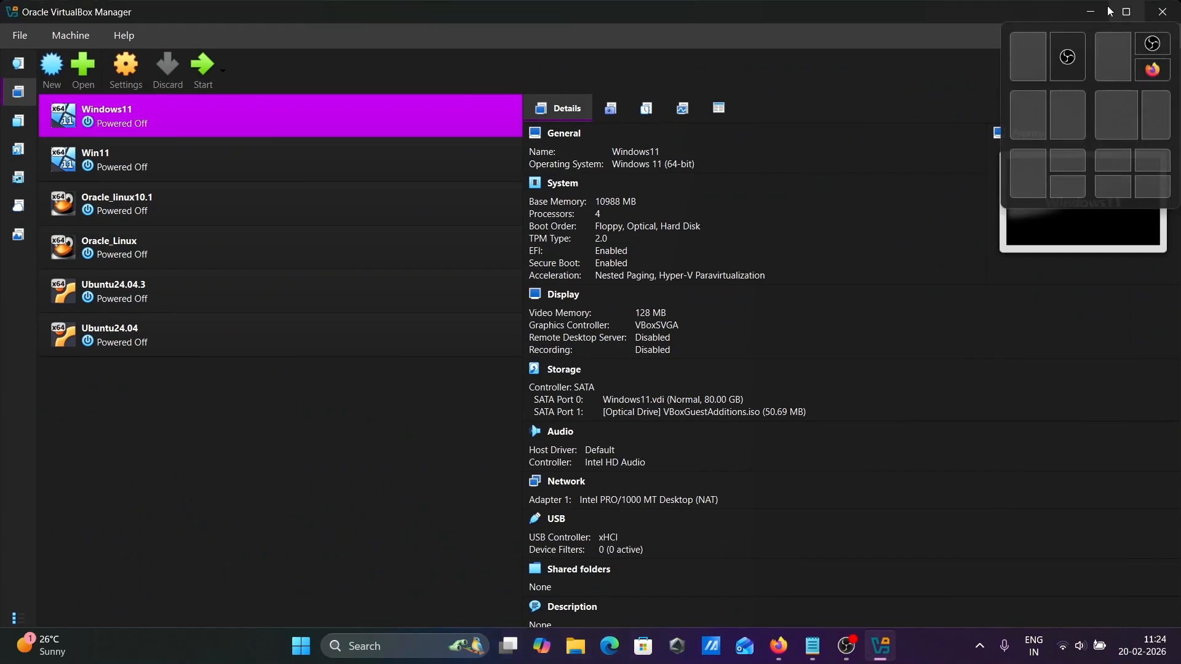
pyautogui.moveTo(737, 10); pyautogui.dragTo(1015, 60)
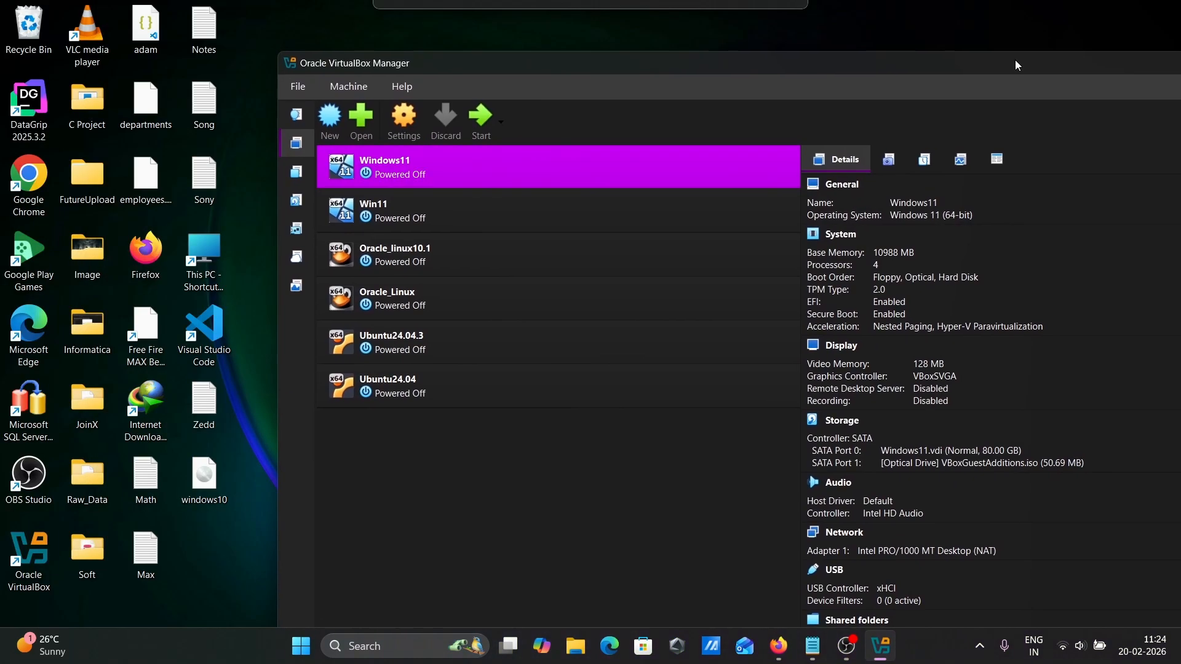
pyautogui.moveTo(638, 71); pyautogui.dragTo(714, 61)
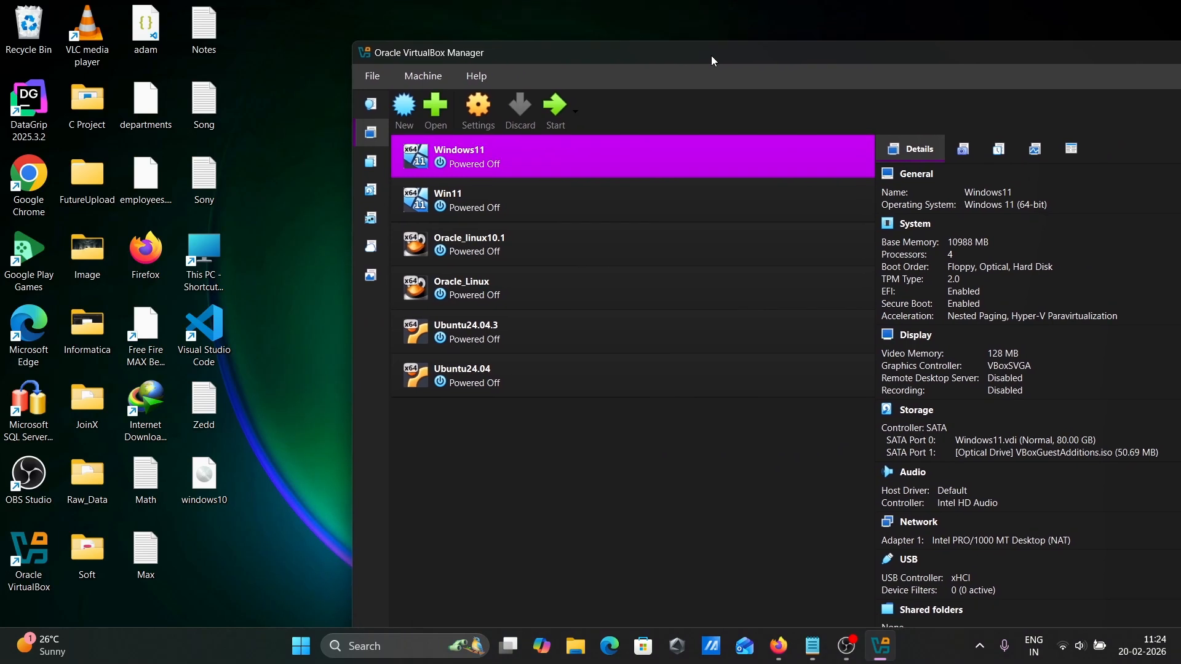
# Start a new VM named Windows10, maximize the dialog, and expand unattended installation settings.
pyautogui.click(404, 110)
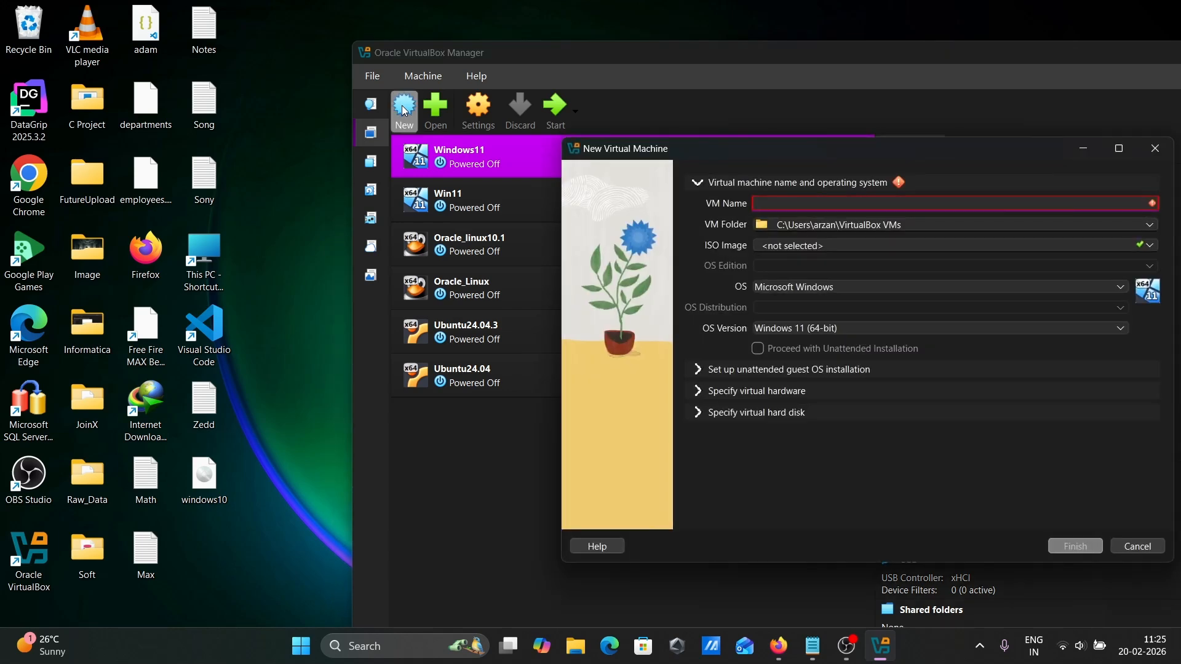
pyautogui.write('W')
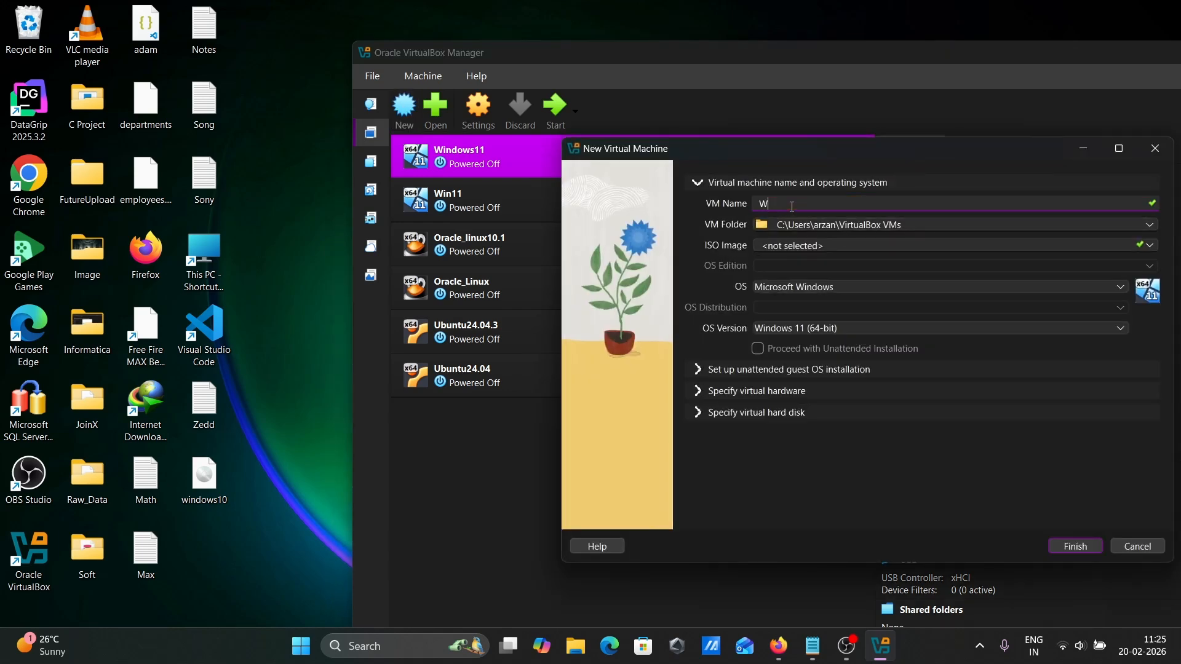
pyautogui.write('indows10')
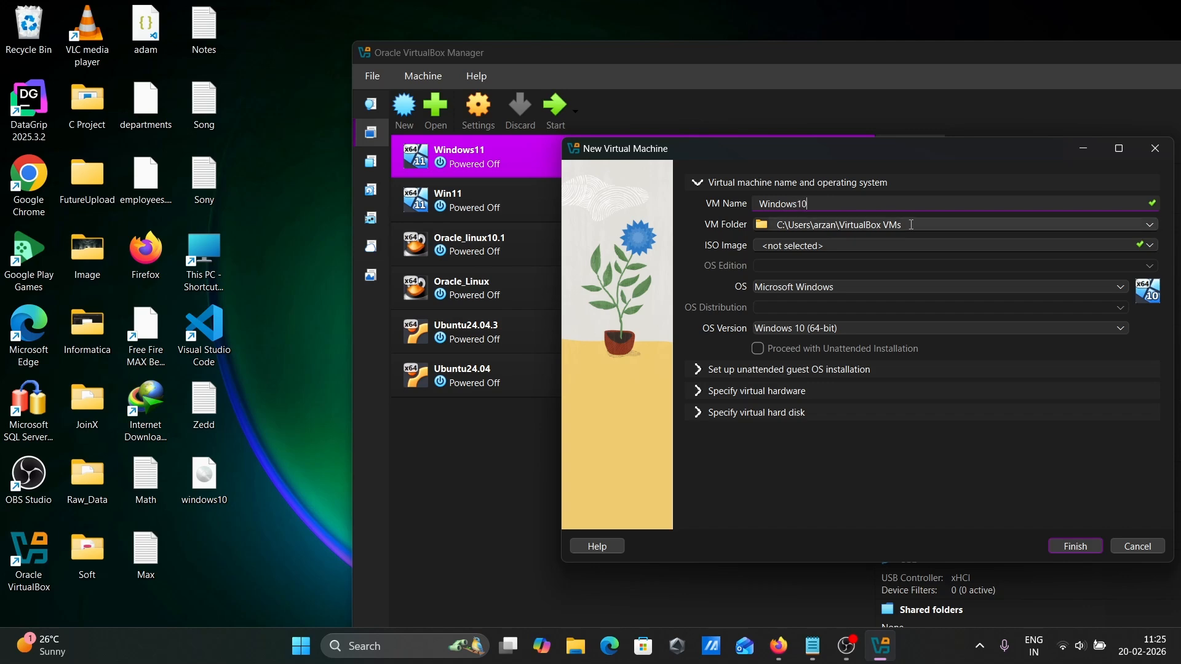
pyautogui.doubleClick(857, 57)
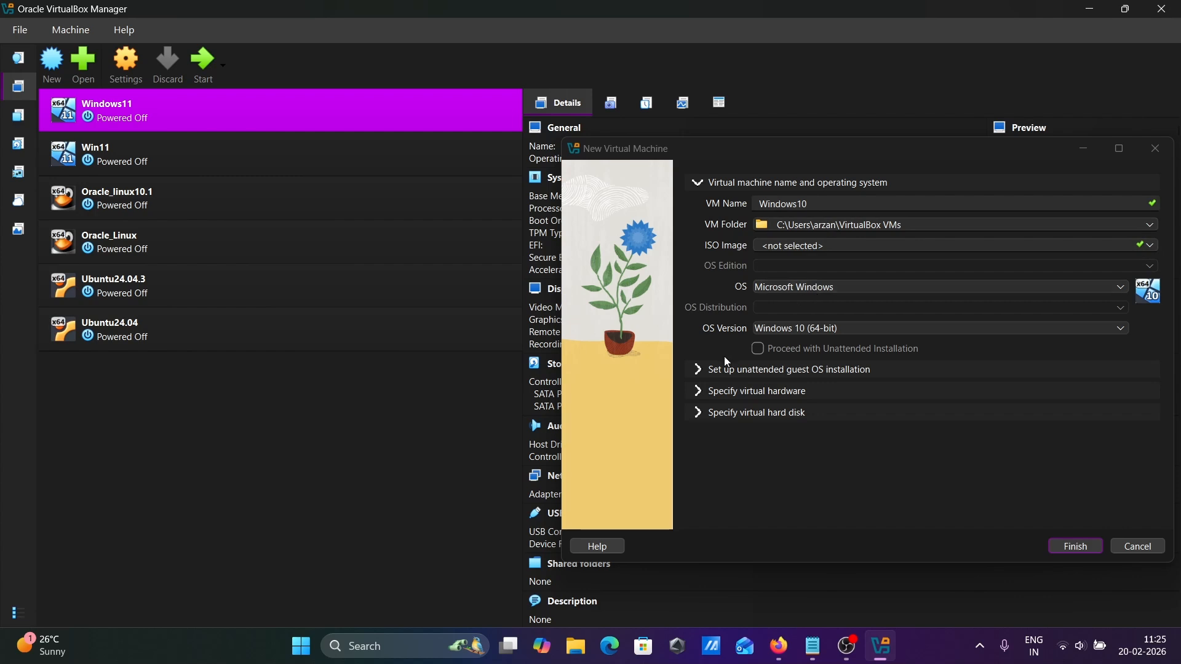
pyautogui.click(699, 372)
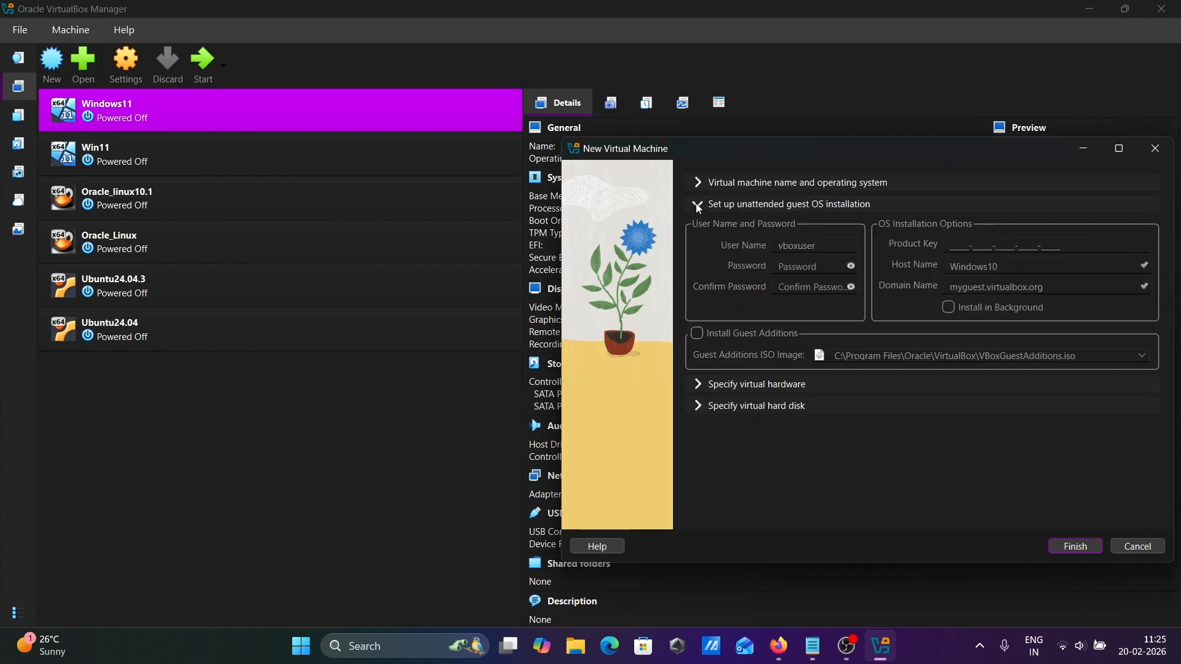
# Give the Windows10 VM 10489 MB of base memory and 4 CPUs.
pyautogui.click(700, 383)
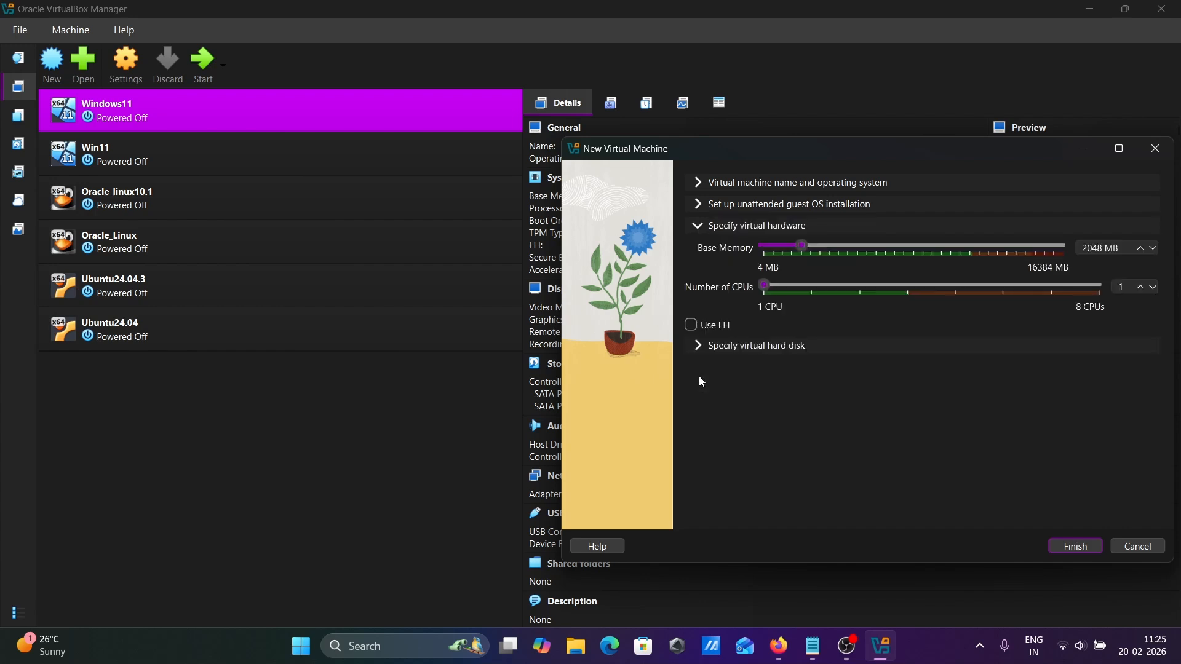
pyautogui.click(933, 244)
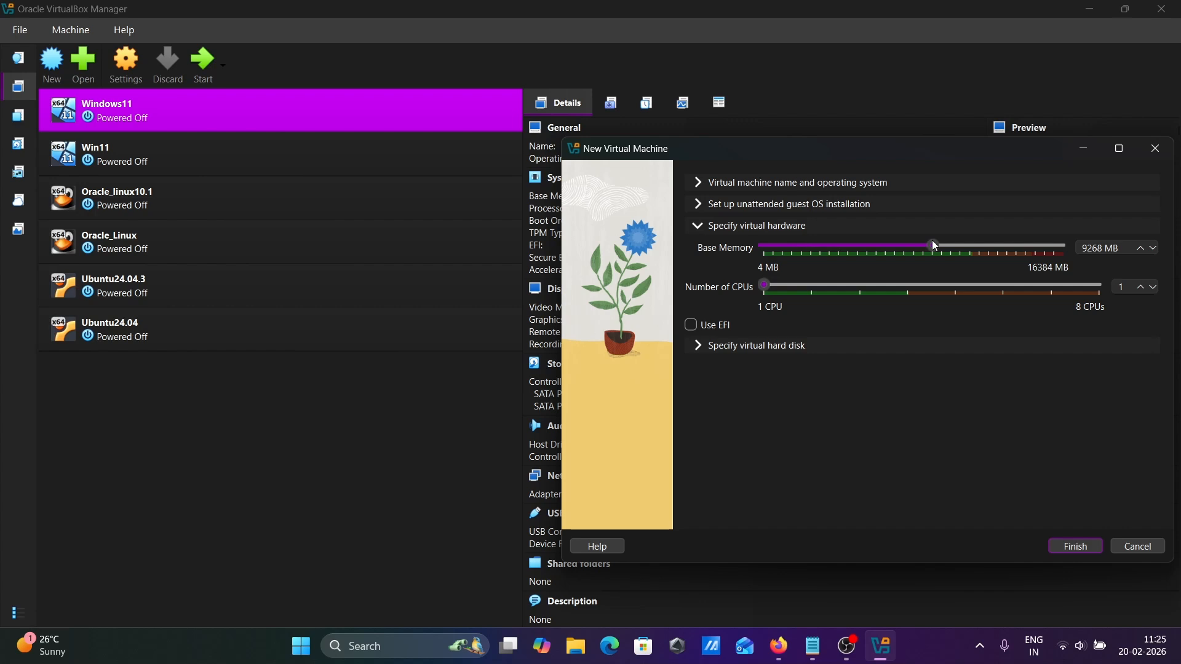
pyautogui.click(954, 244)
pyautogui.click(884, 285)
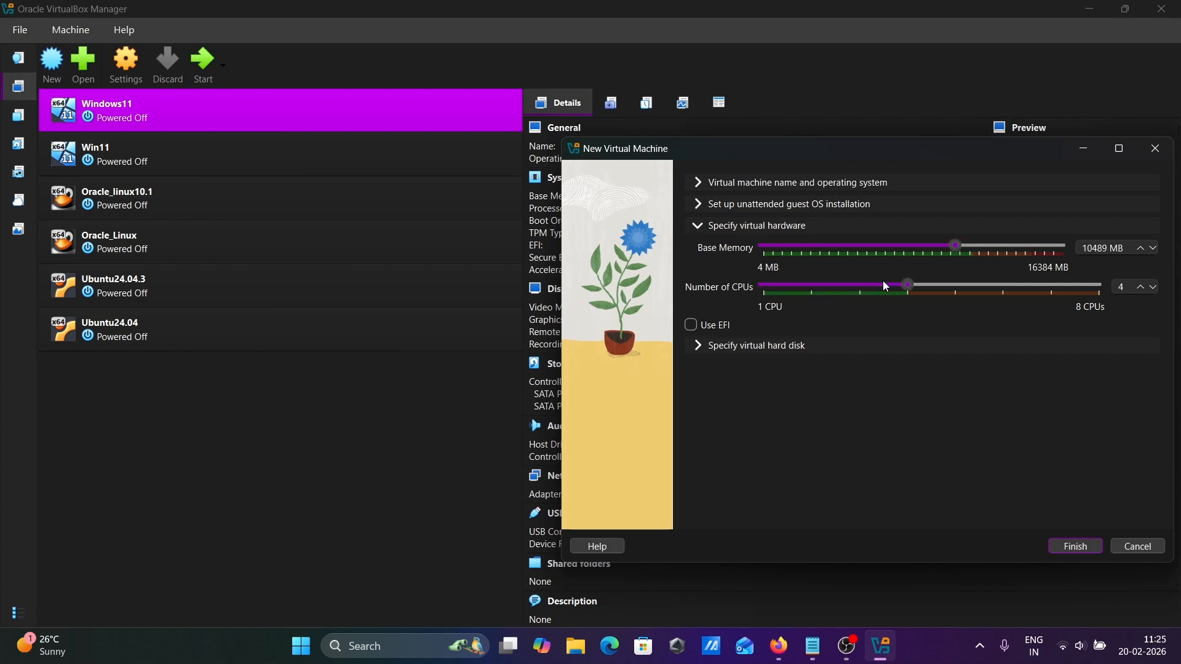
# Size the virtual hard disk to 105.71 GB and finish creating the VM.
pyautogui.click(699, 346)
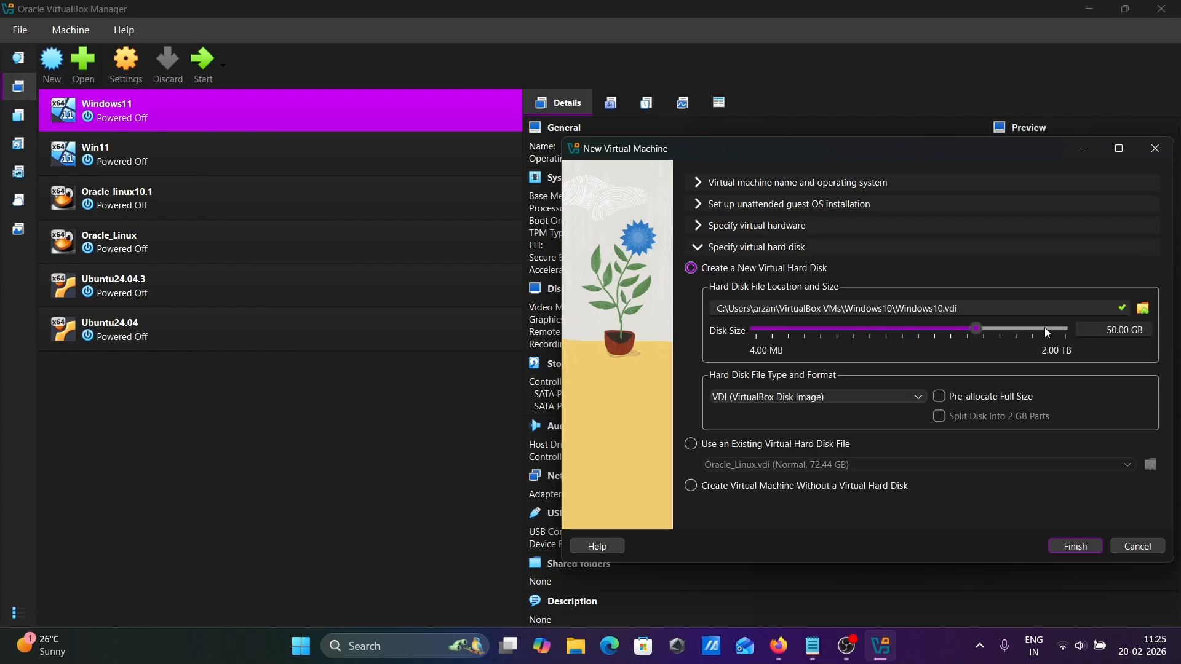
pyautogui.moveTo(1013, 329); pyautogui.dragTo(994, 329)
pyautogui.click(1070, 551)
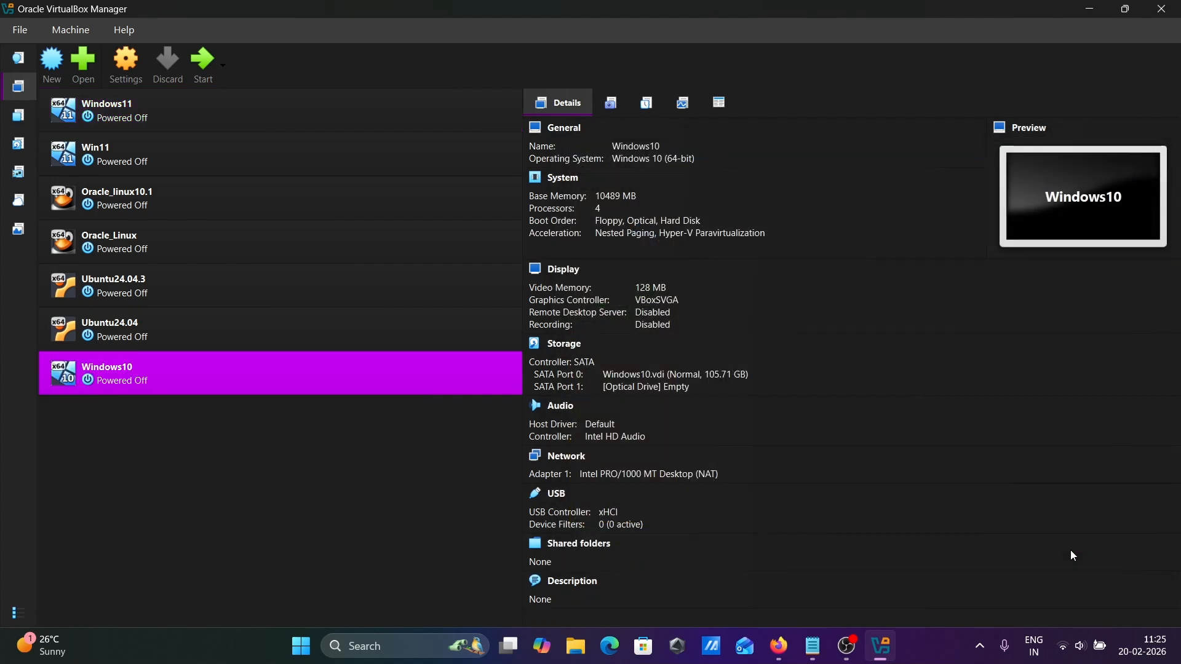
# In the Windows10 VM settings, set Shared Clipboard and Drag'n'Drop to Bidirectional.
pyautogui.rightClick(112, 380)
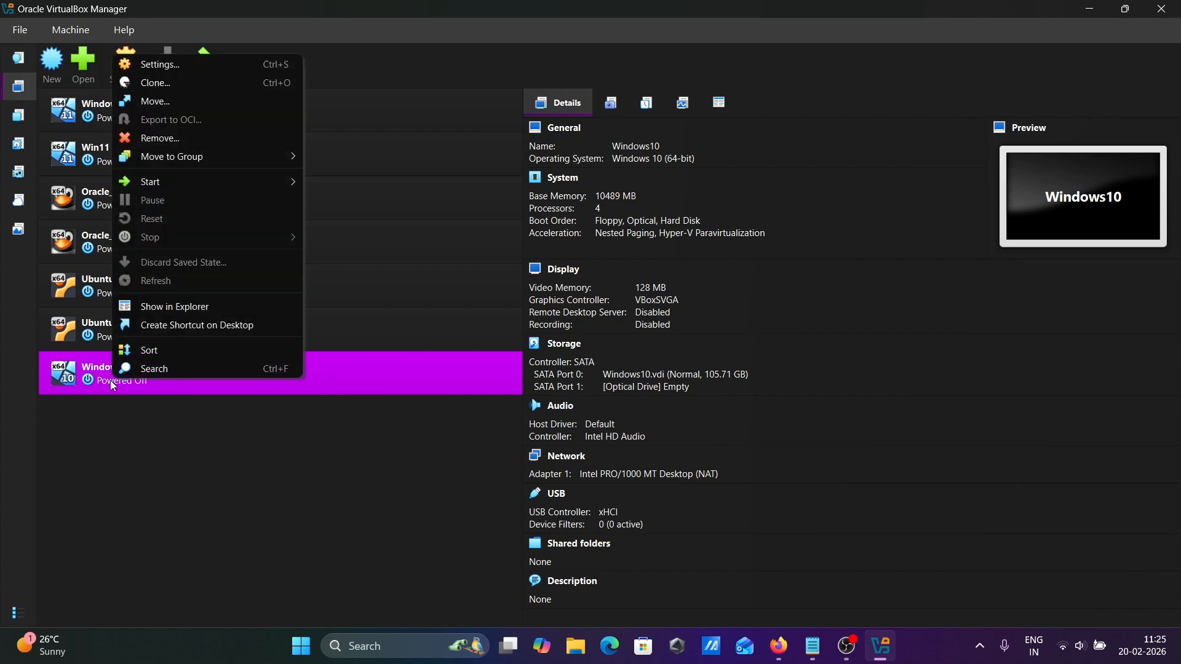
pyautogui.click(161, 64)
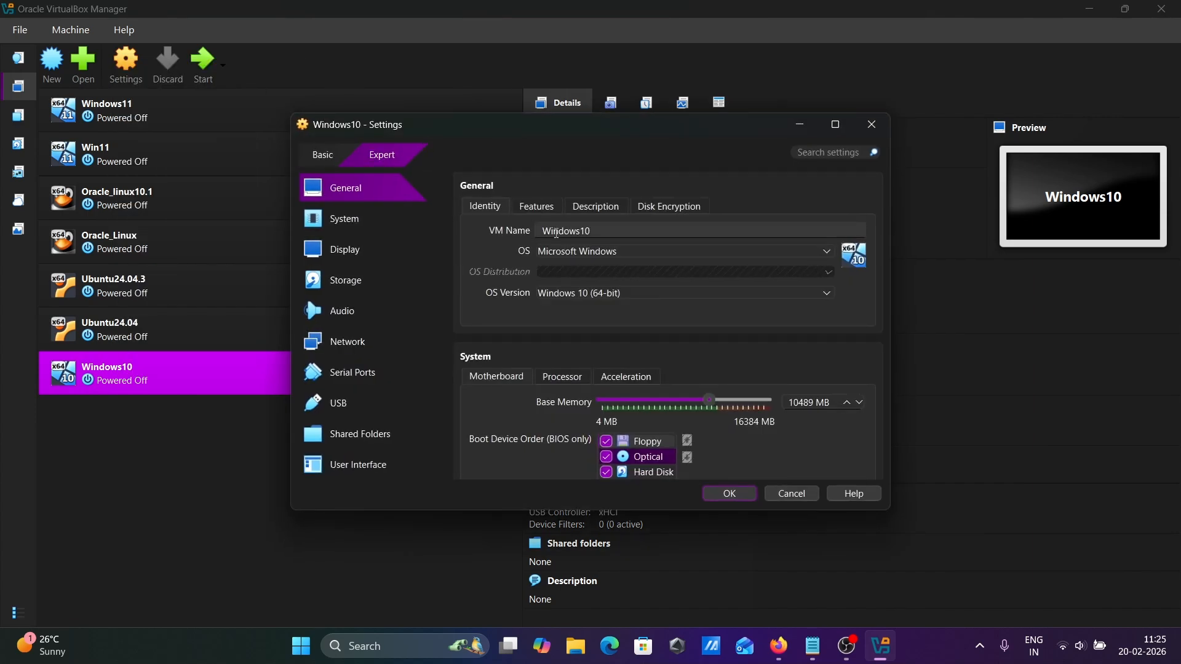
pyautogui.click(536, 206)
pyautogui.click(597, 251)
pyautogui.click(572, 313)
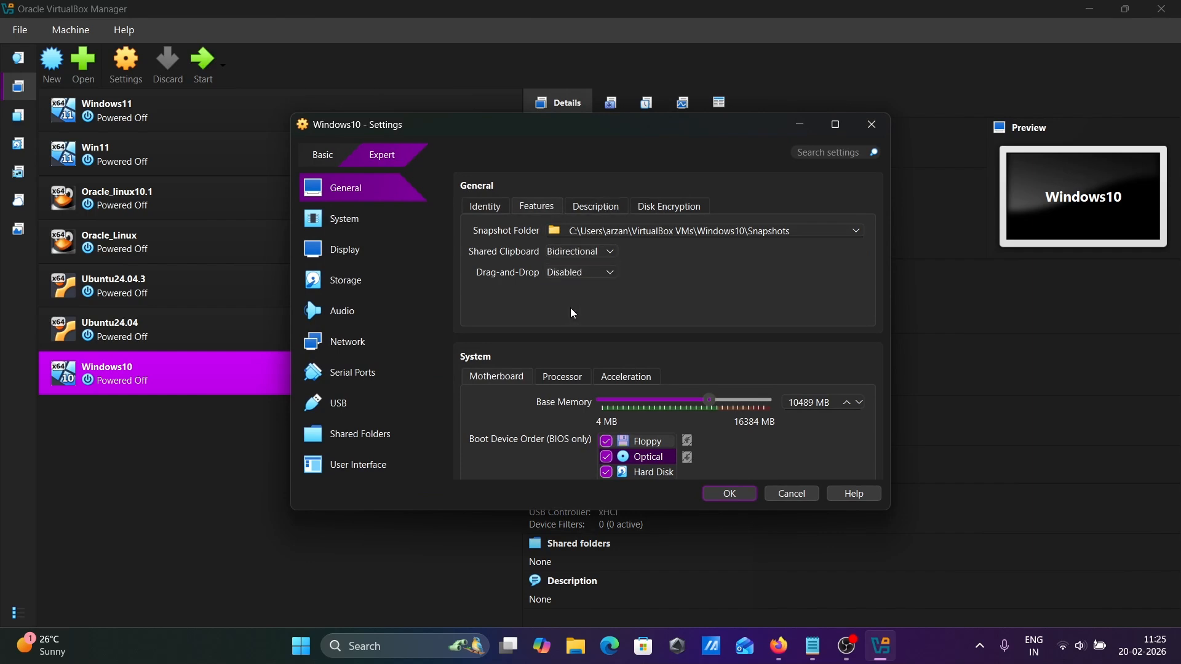
pyautogui.click(575, 272)
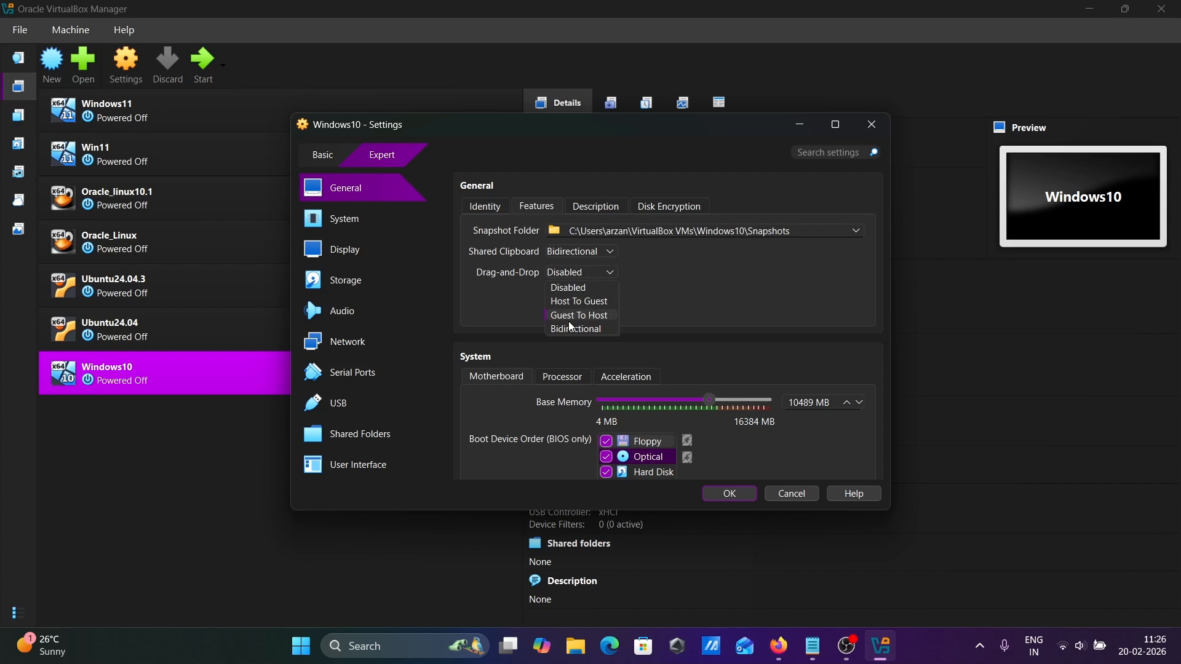
pyautogui.click(573, 330)
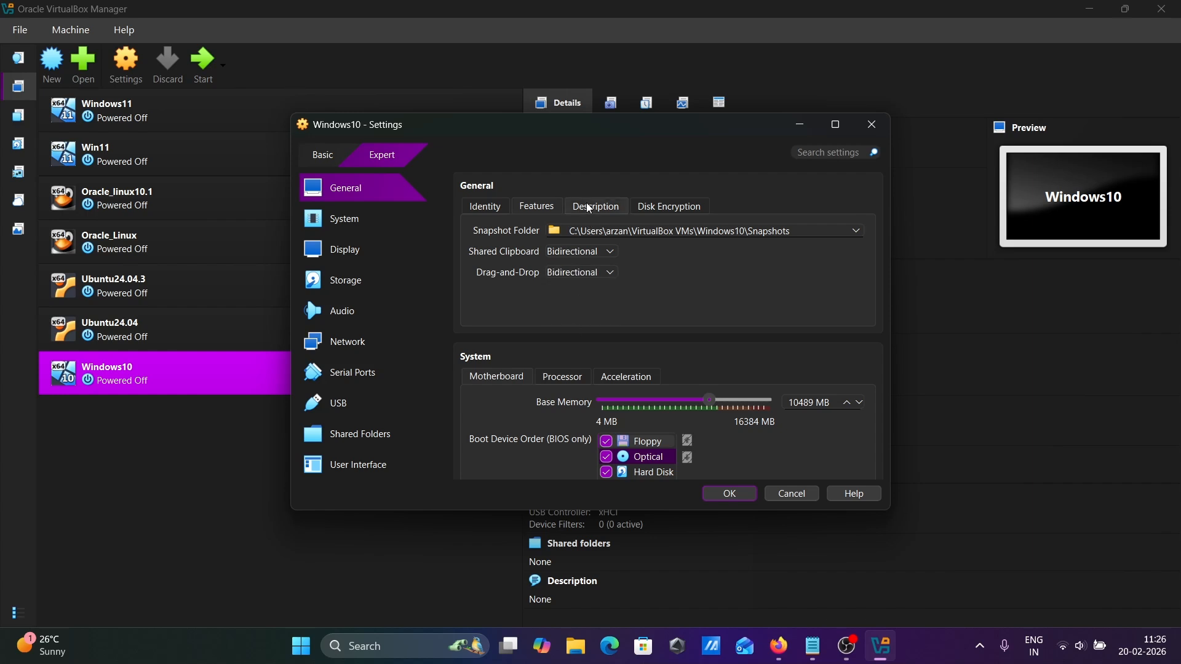
# Review the other settings pages, then show disc options for the empty optical drive in Storage.
pyautogui.click(586, 208)
pyautogui.click(667, 207)
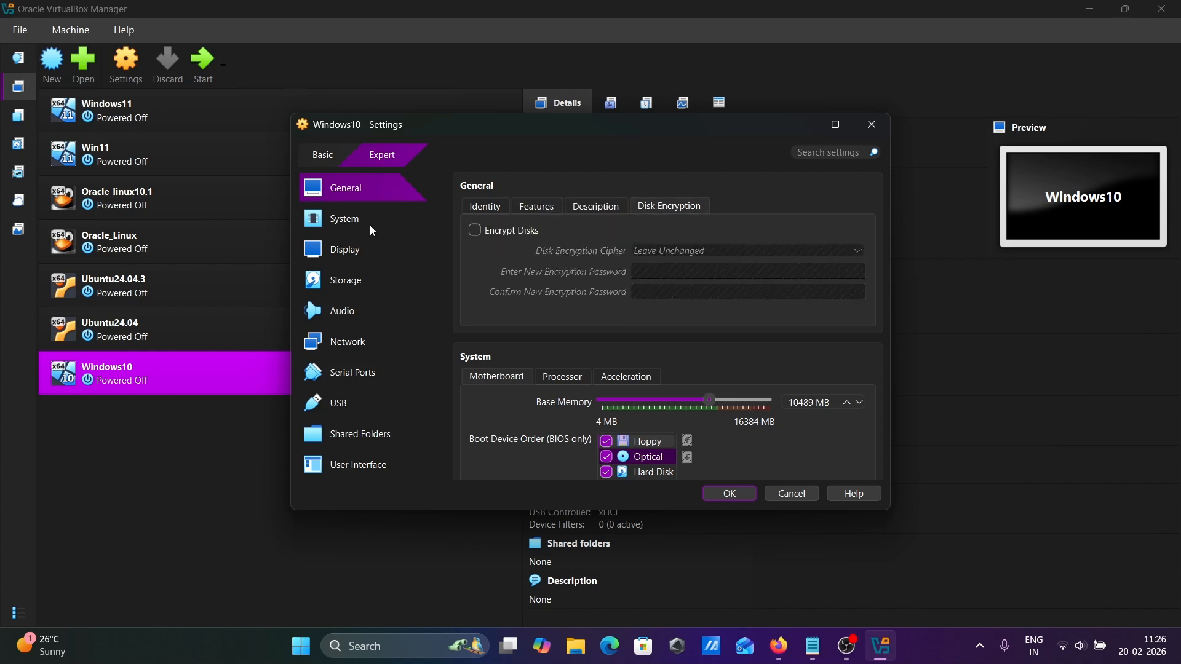
pyautogui.click(342, 226)
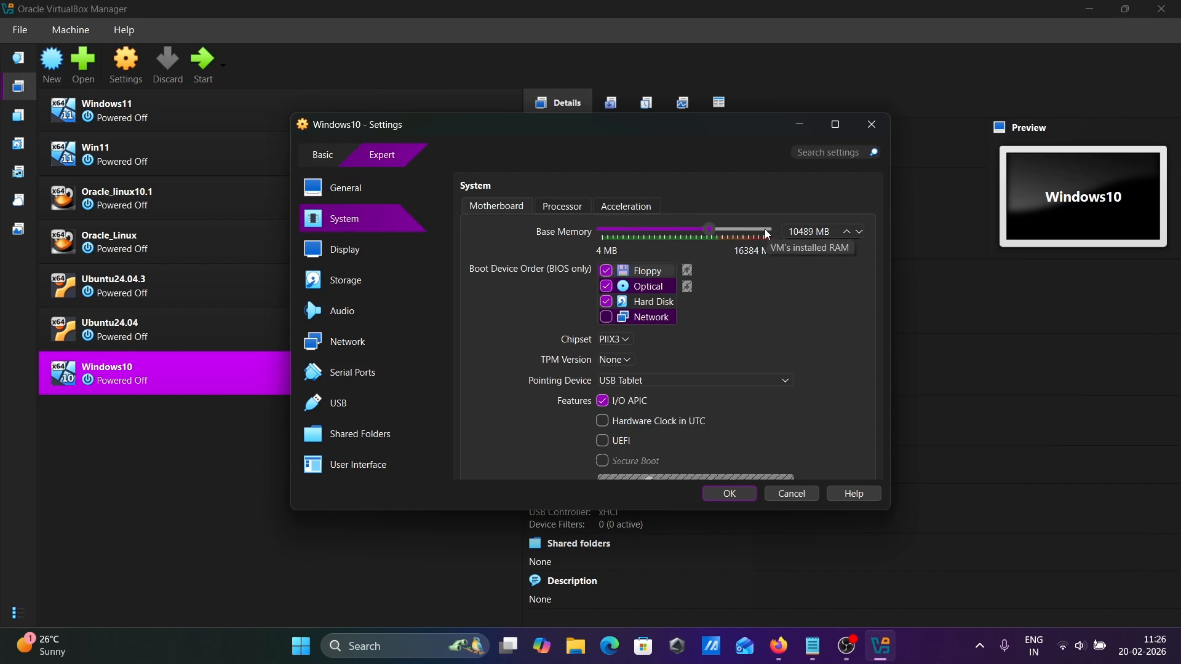
pyautogui.click(563, 210)
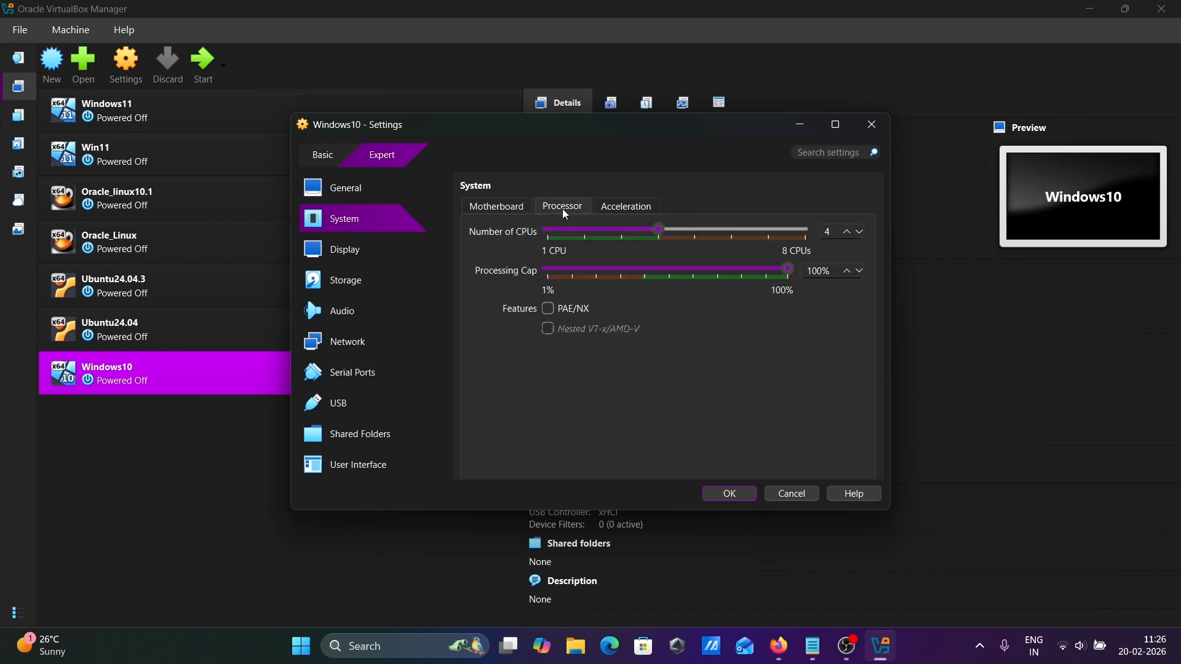
pyautogui.click(620, 210)
pyautogui.click(364, 248)
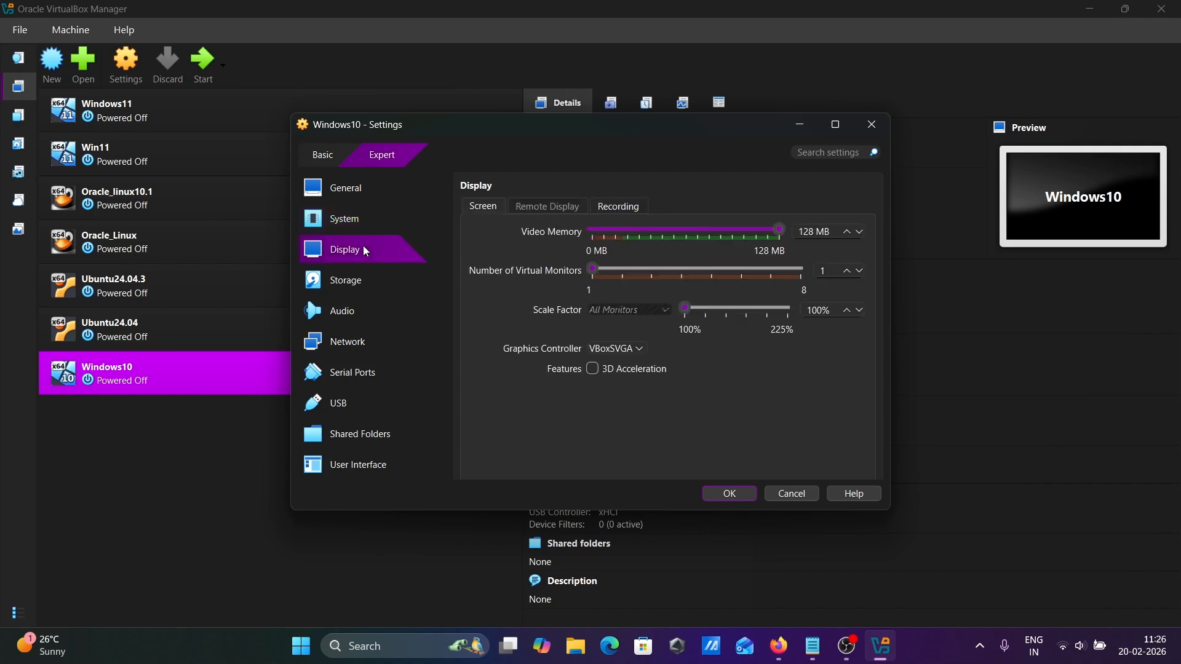
pyautogui.click(351, 283)
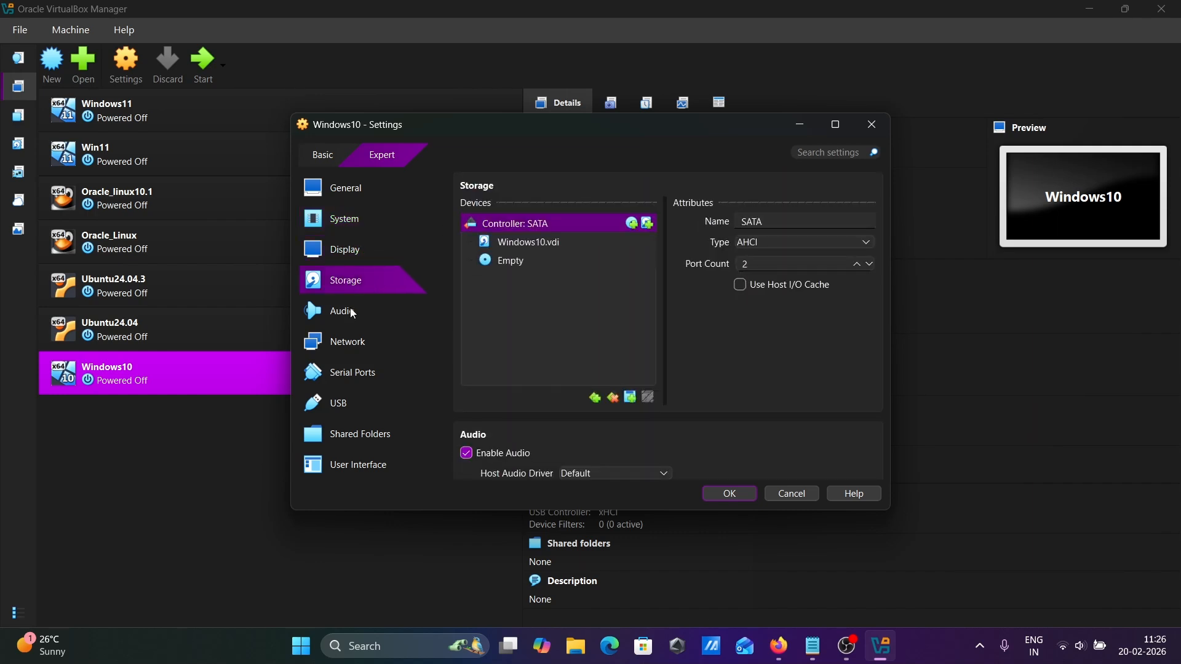
pyautogui.click(515, 269)
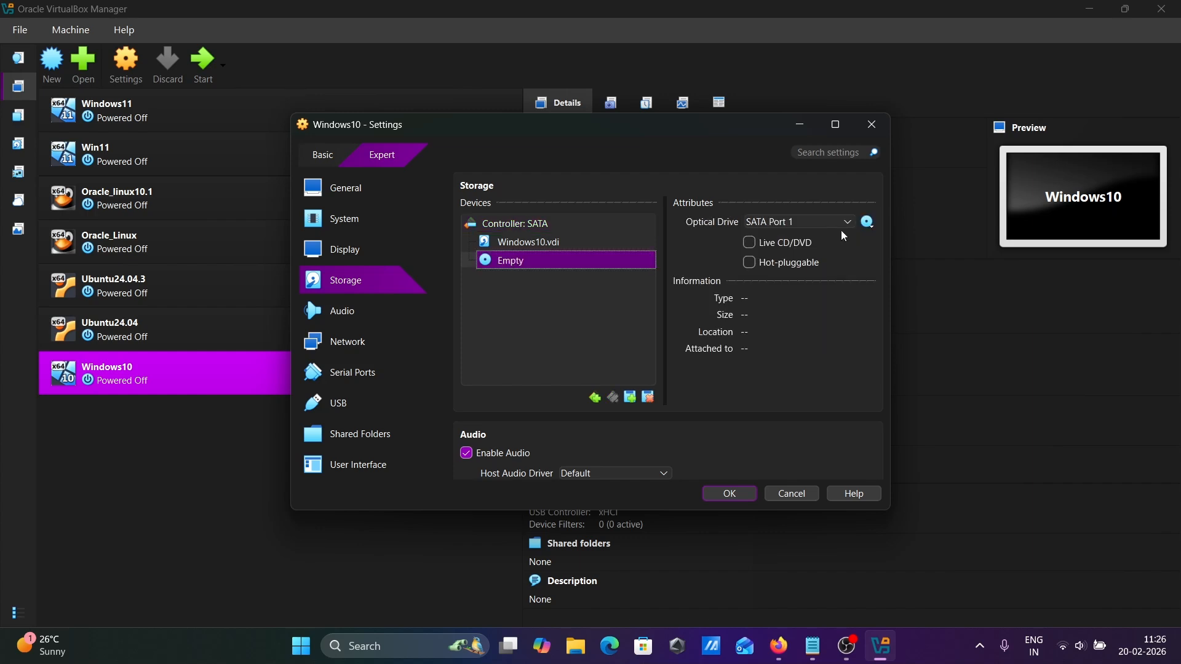
pyautogui.click(867, 222)
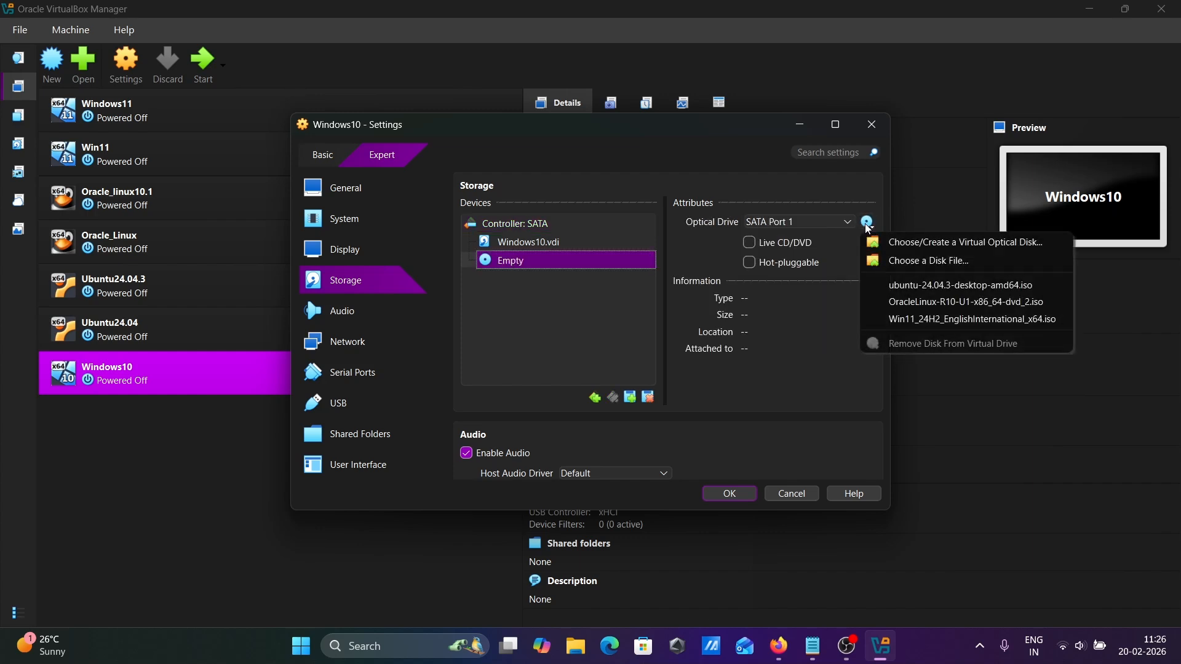
# Attach windows10.iso from the Desktop to the optical drive and save the VM settings.
pyautogui.click(910, 261)
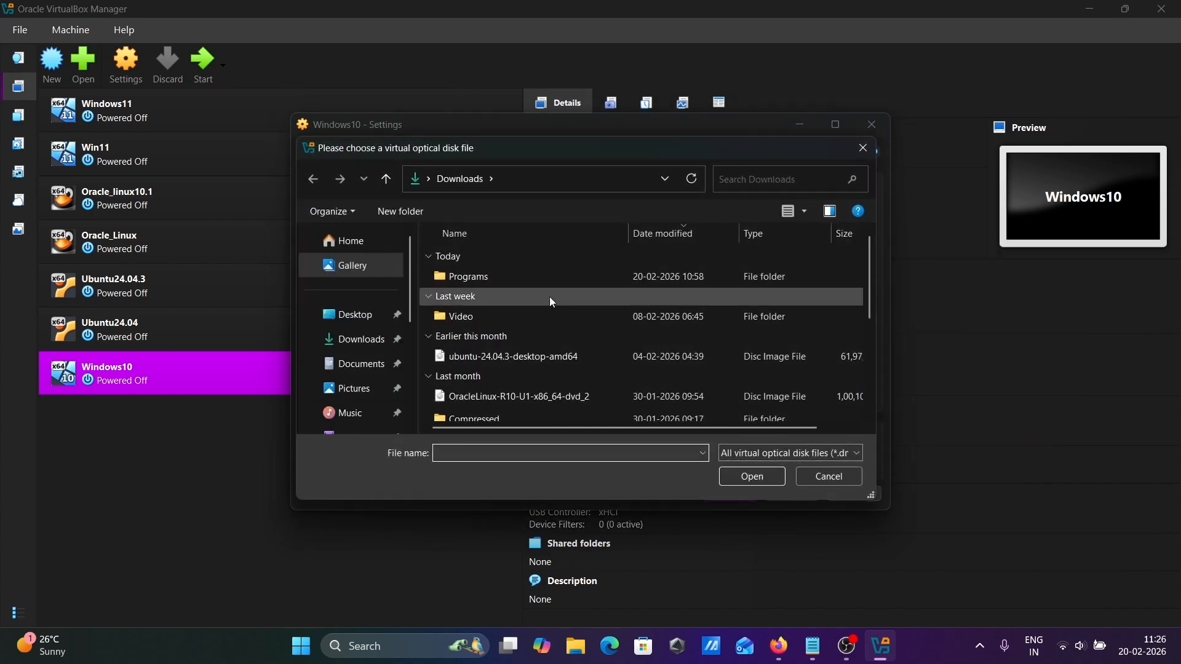
pyautogui.click(362, 315)
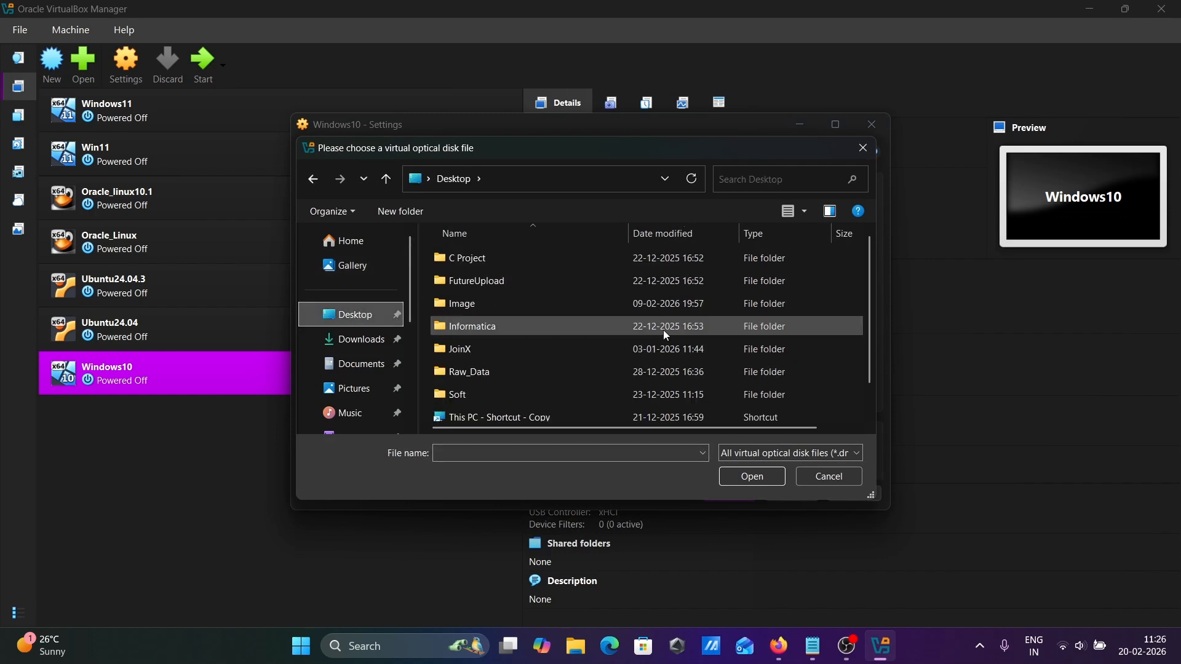
pyautogui.moveTo(872, 302); pyautogui.dragTo(864, 387)
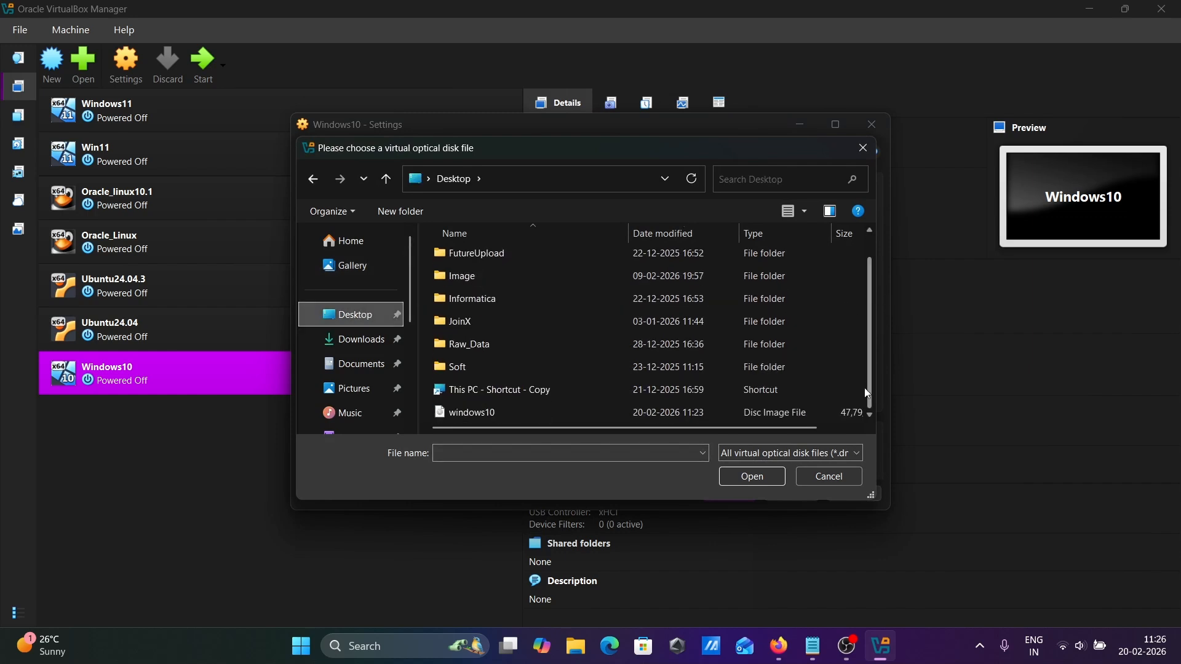
pyautogui.click(473, 411)
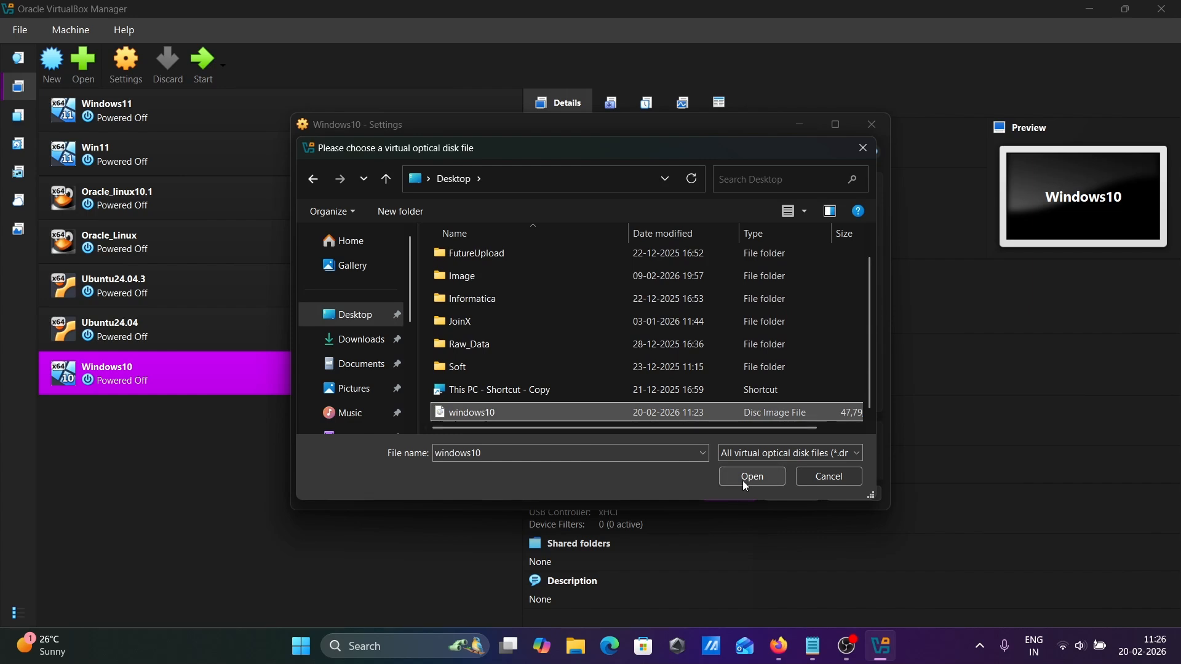
pyautogui.click(745, 483)
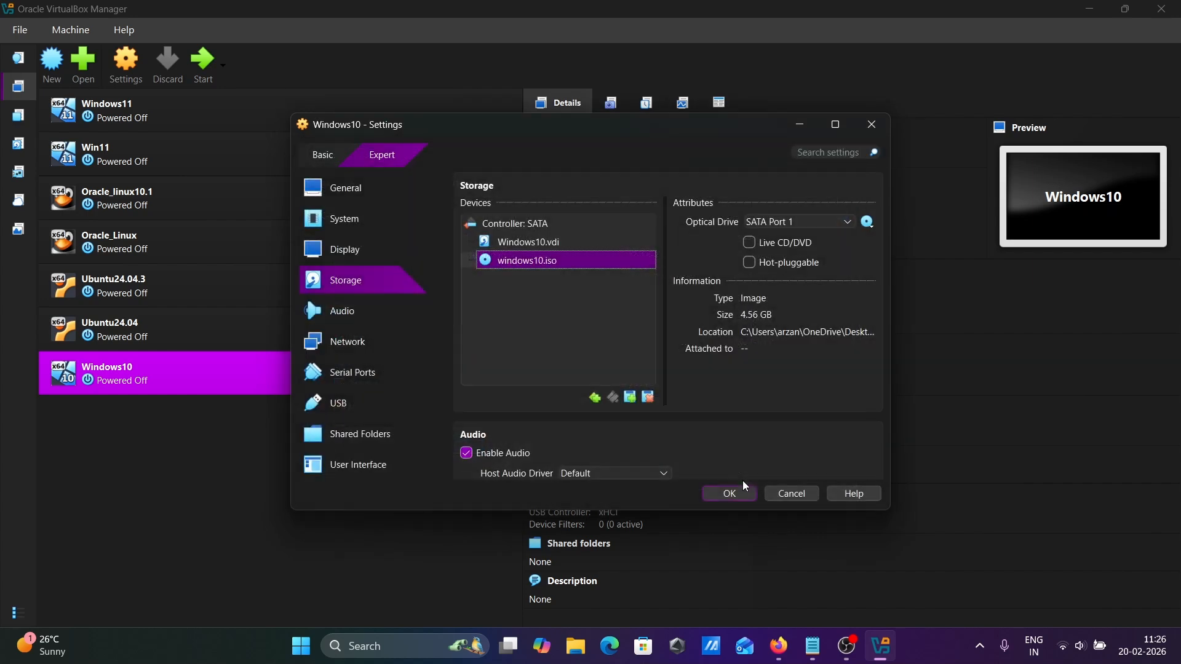
pyautogui.click(351, 318)
pyautogui.click(352, 349)
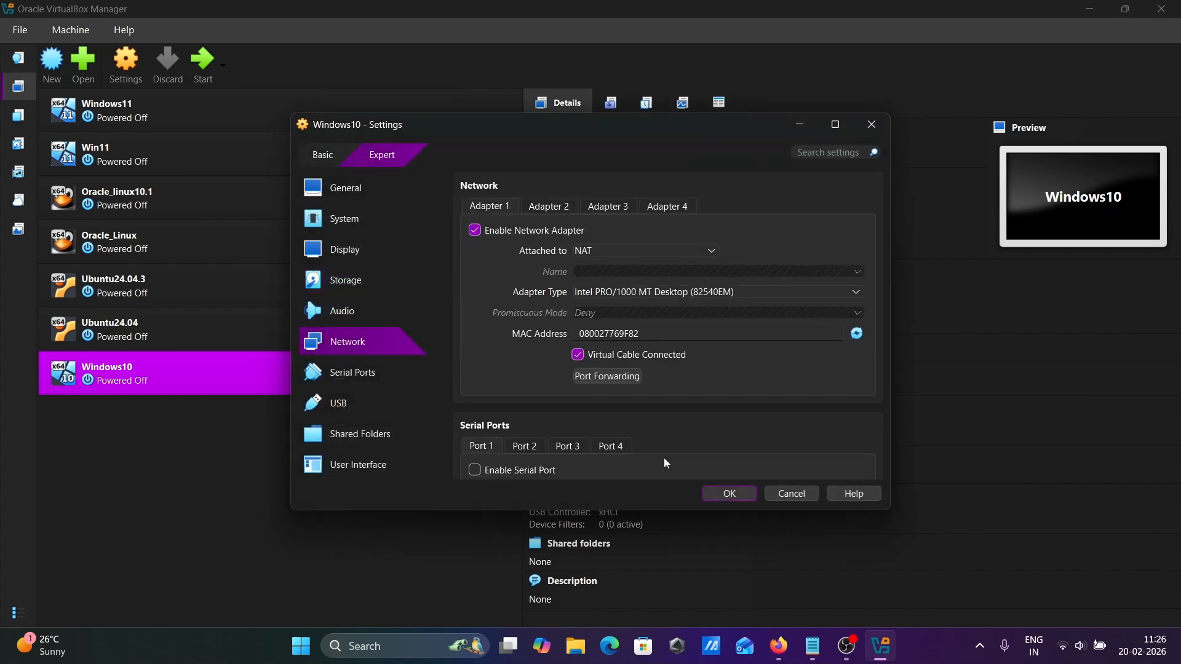
pyautogui.click(725, 496)
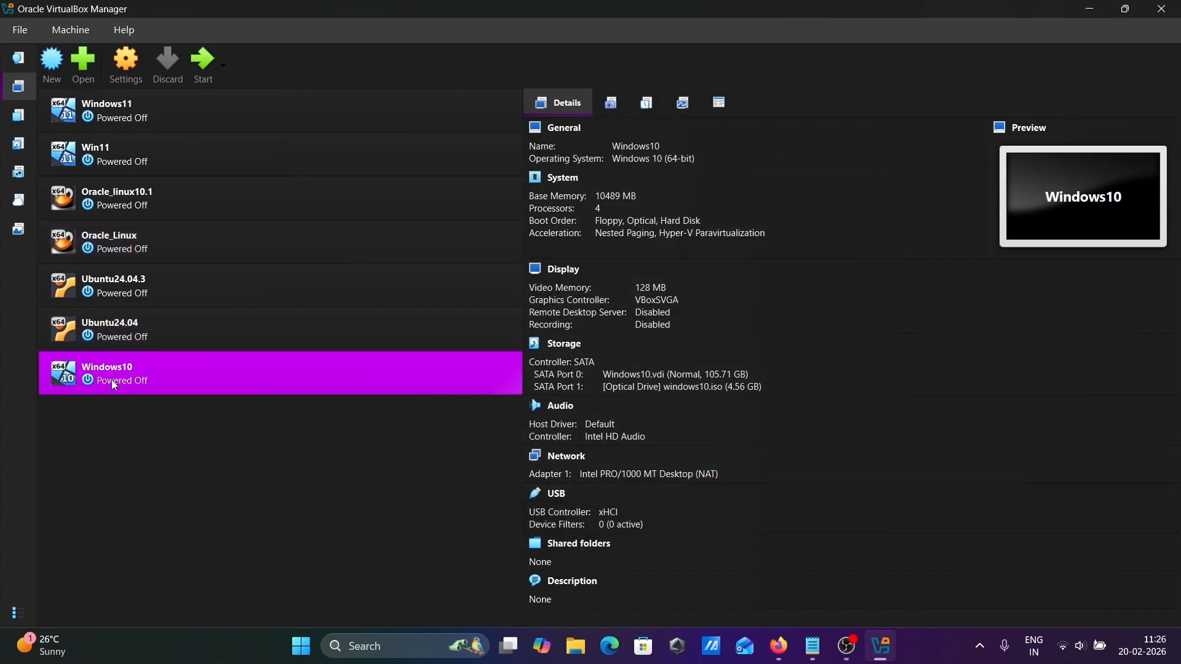
# Start the Windows10 VM, minimize the VirtualBox Manager, and move the VM window up-left.
pyautogui.click(214, 62)
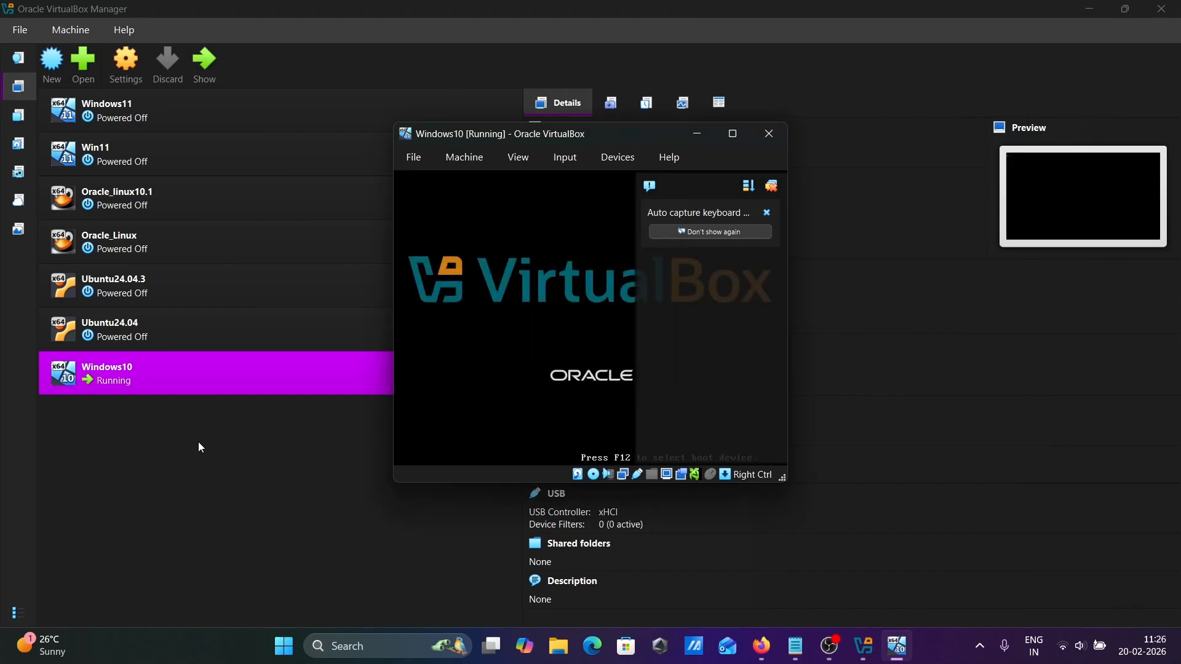
pyautogui.click(1094, 7)
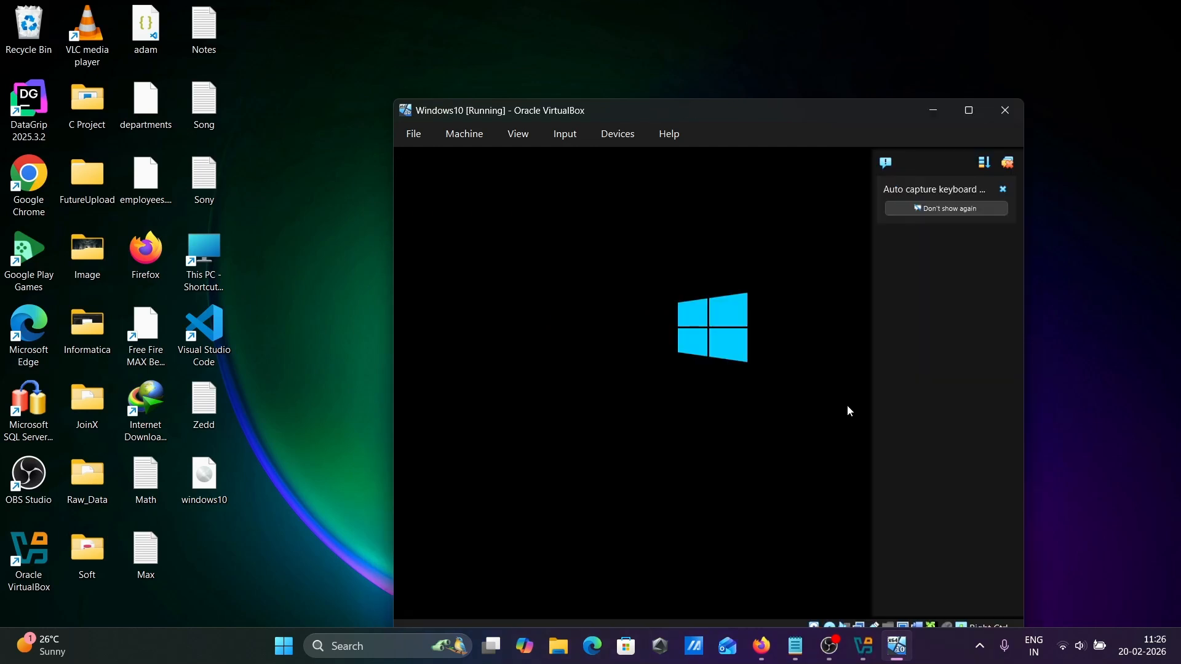
pyautogui.moveTo(784, 108); pyautogui.dragTo(705, 47)
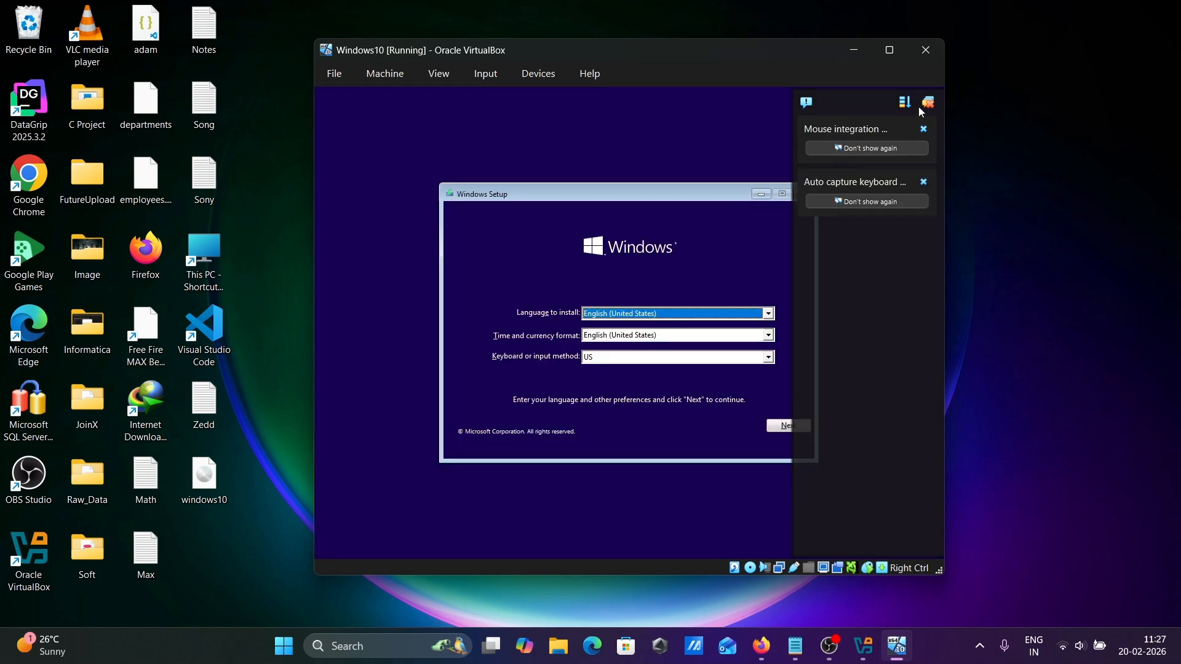
# Dismiss the notices, enlarge the VM window, and keep English (United States) format and US keyboard.
pyautogui.click(925, 129)
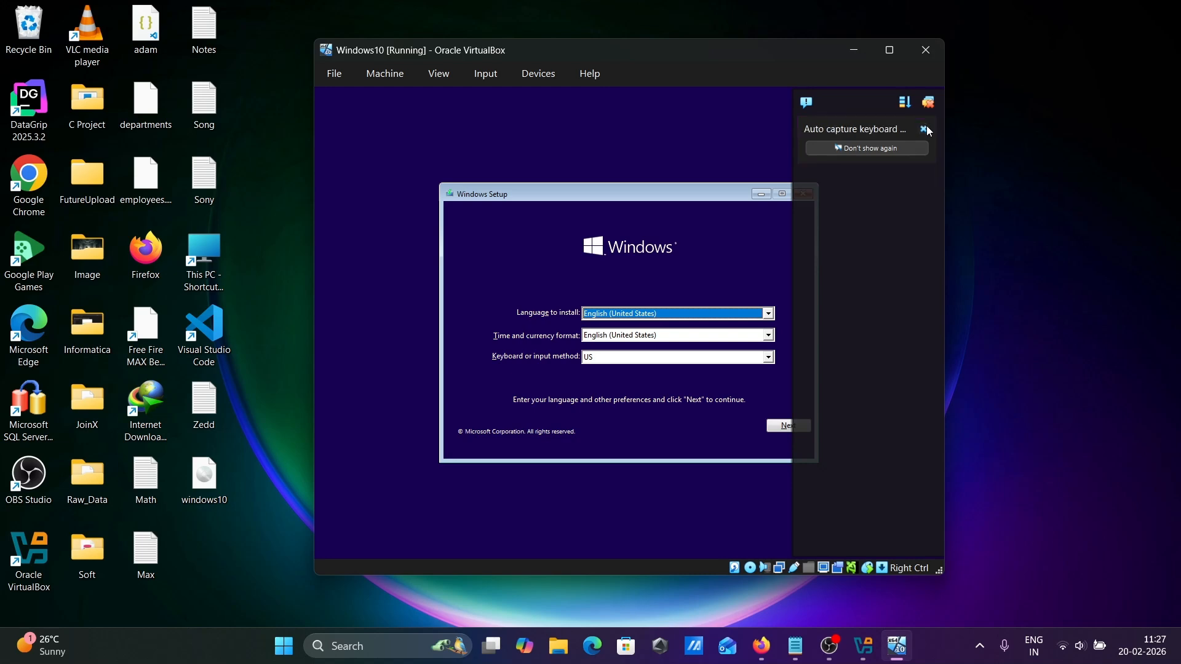
pyautogui.click(924, 129)
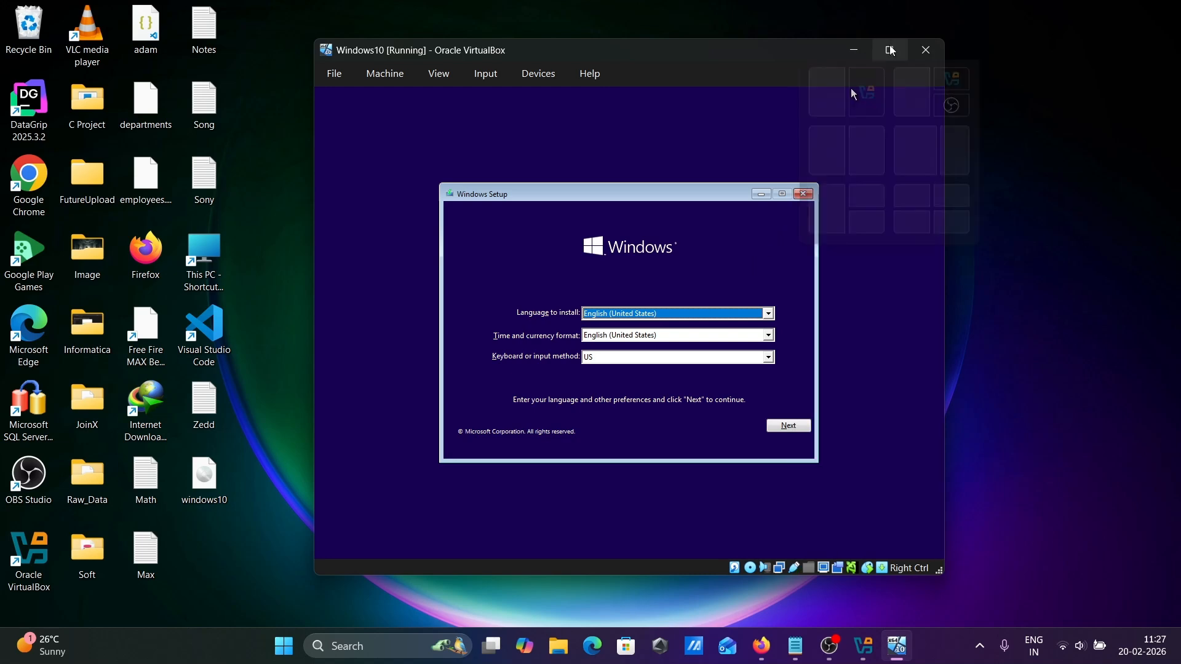
pyautogui.click(891, 51)
pyautogui.click(644, 320)
pyautogui.click(643, 321)
pyautogui.click(643, 338)
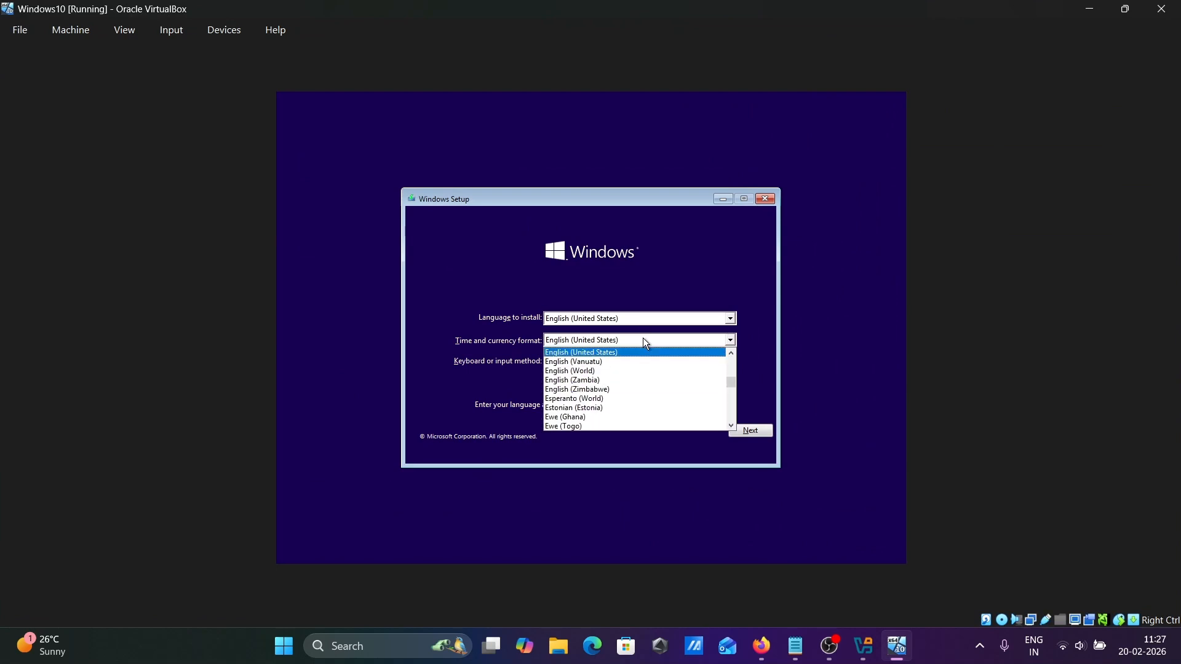
pyautogui.click(643, 338)
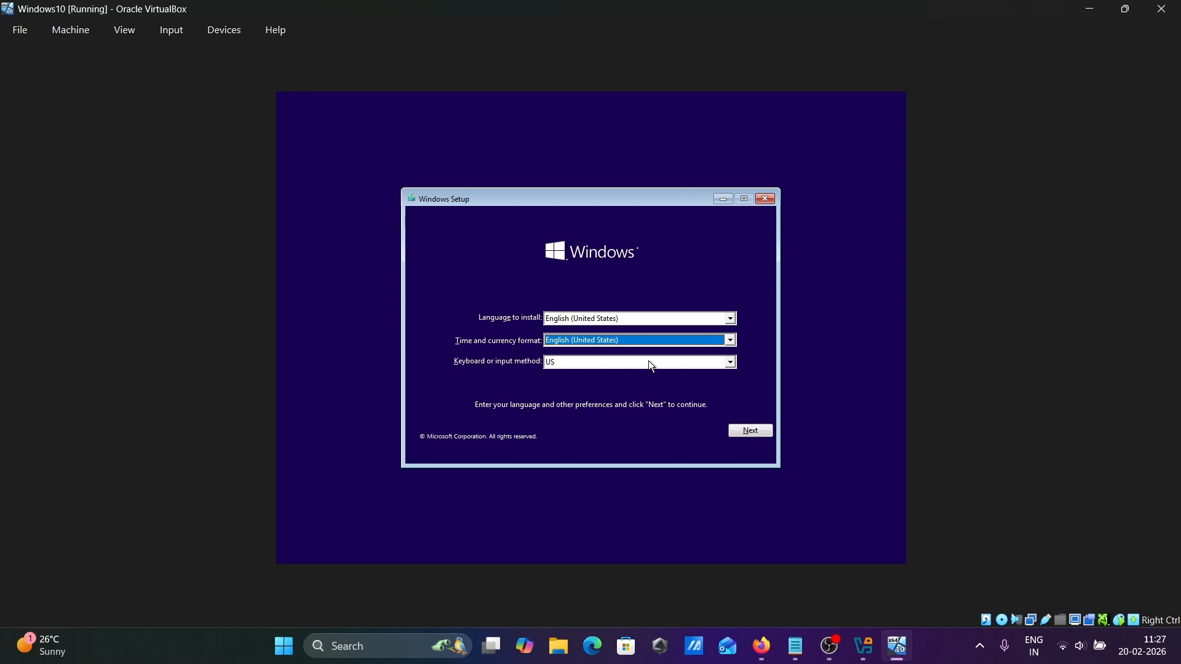
pyautogui.click(659, 364)
pyautogui.click(659, 364)
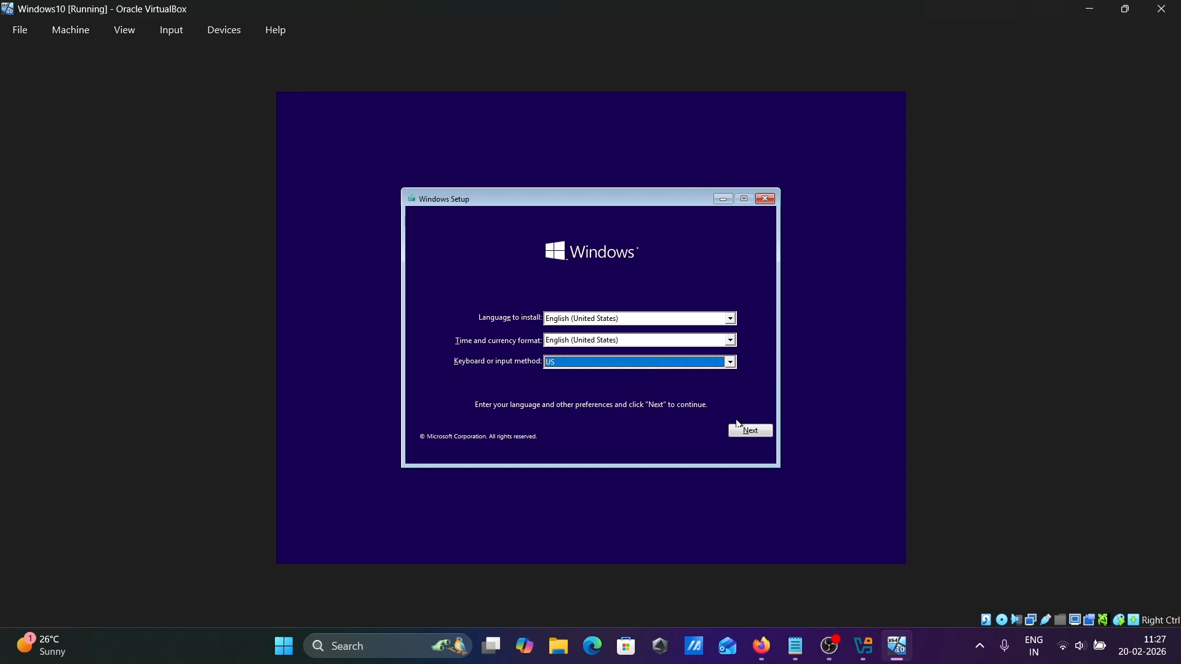
pyautogui.click(744, 430)
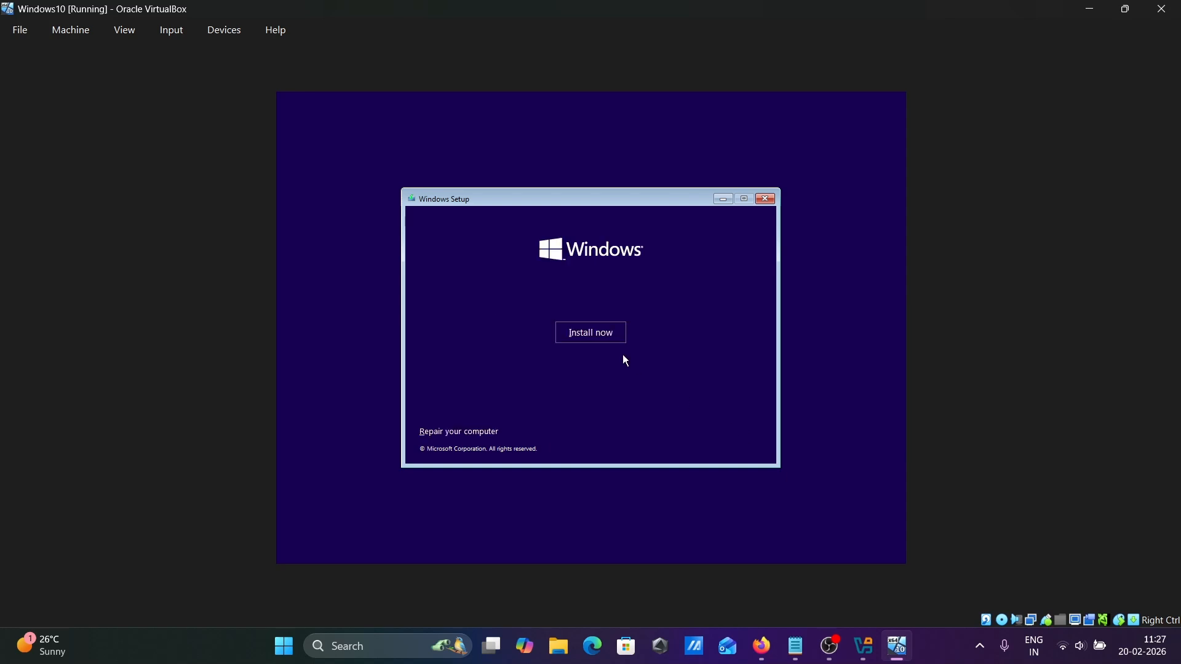
# Install Windows 10 Home without a product key and accept the licence terms.
pyautogui.click(601, 336)
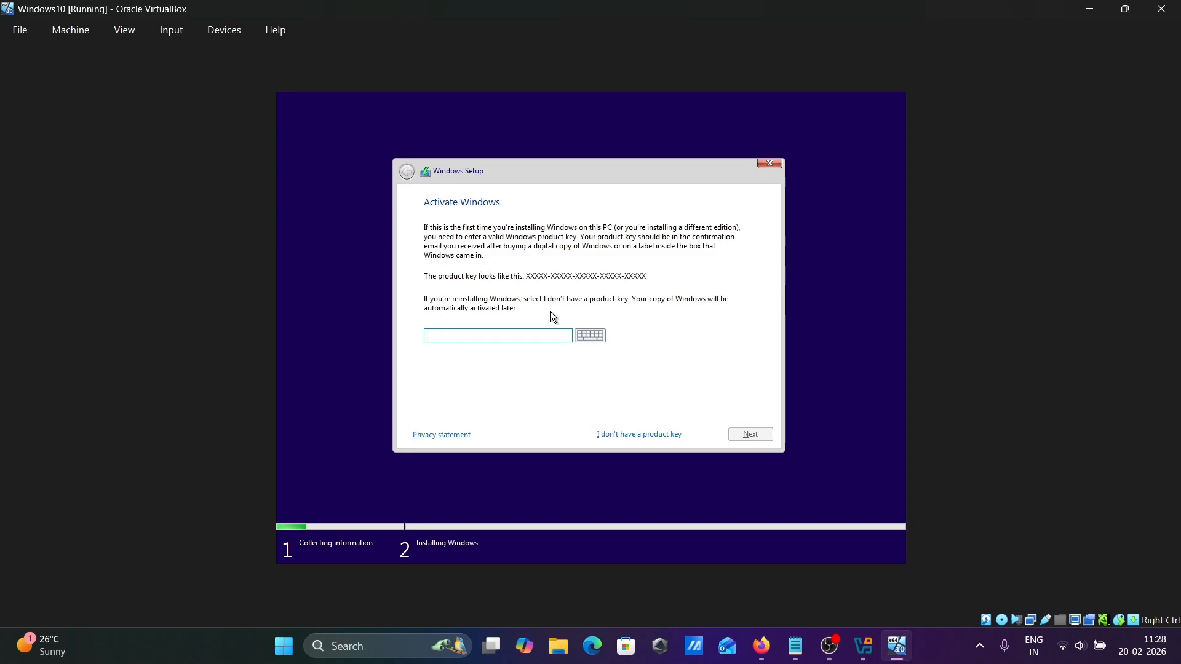
pyautogui.click(637, 435)
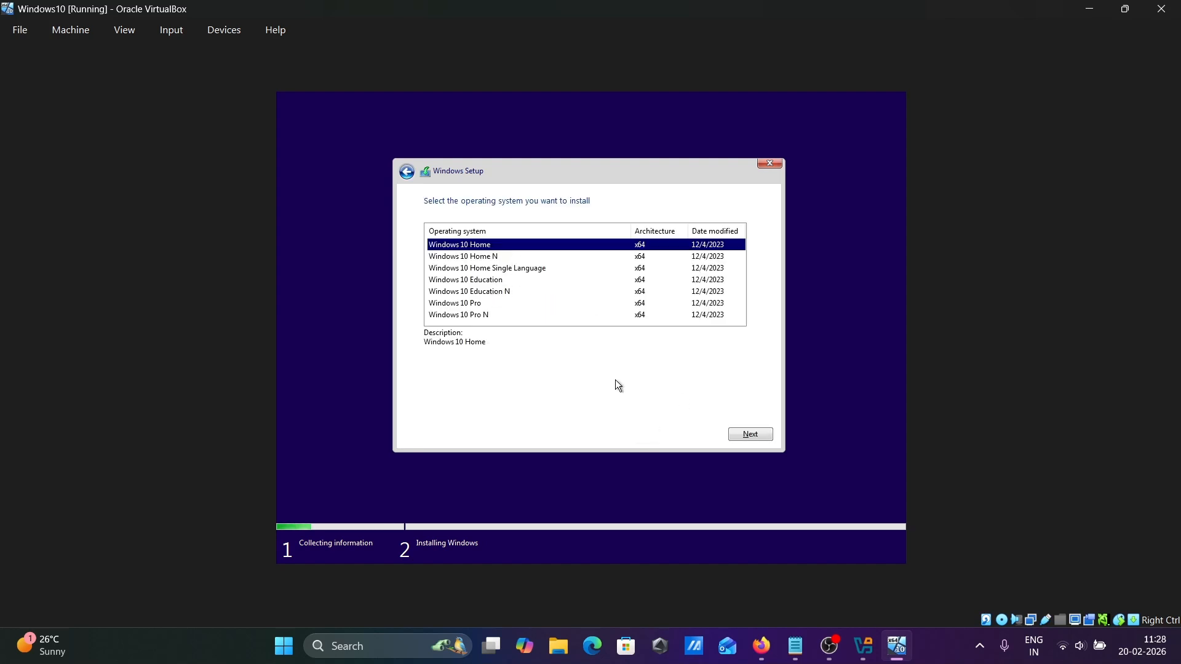
pyautogui.click(751, 434)
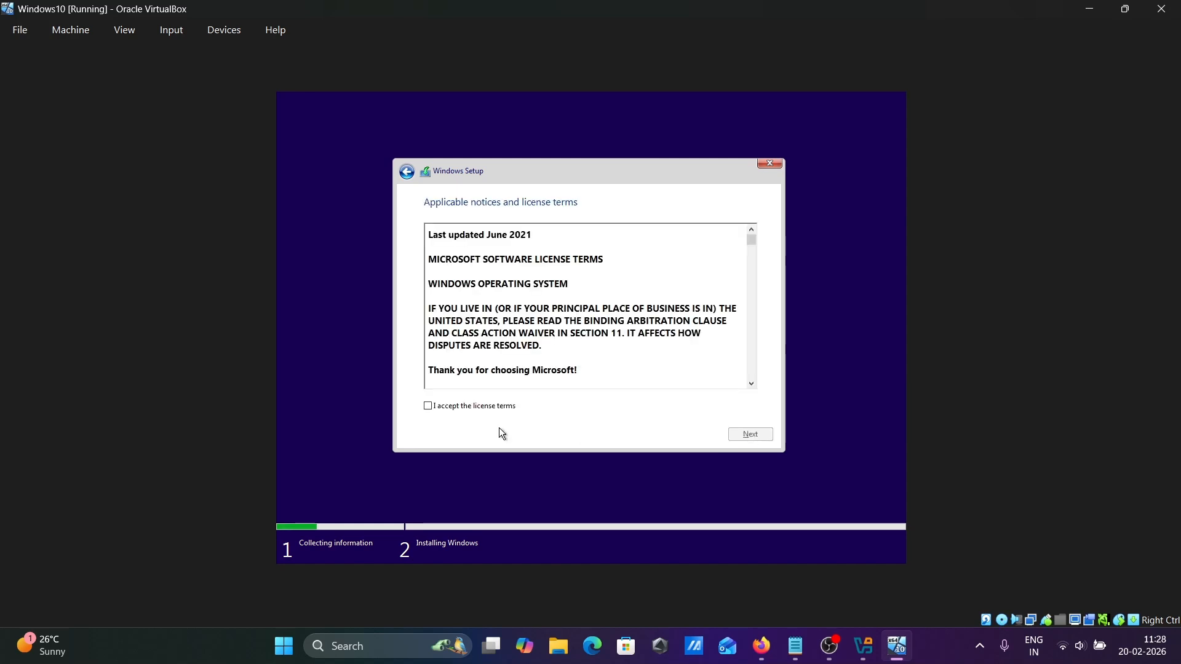
pyautogui.click(464, 408)
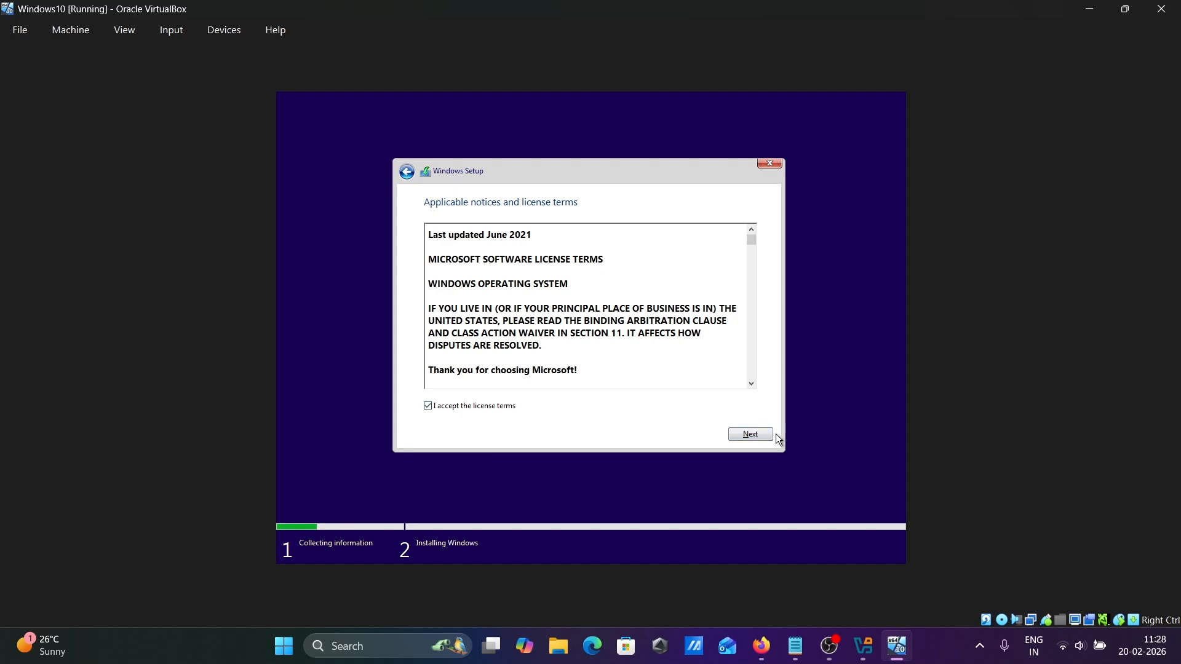
pyautogui.click(748, 437)
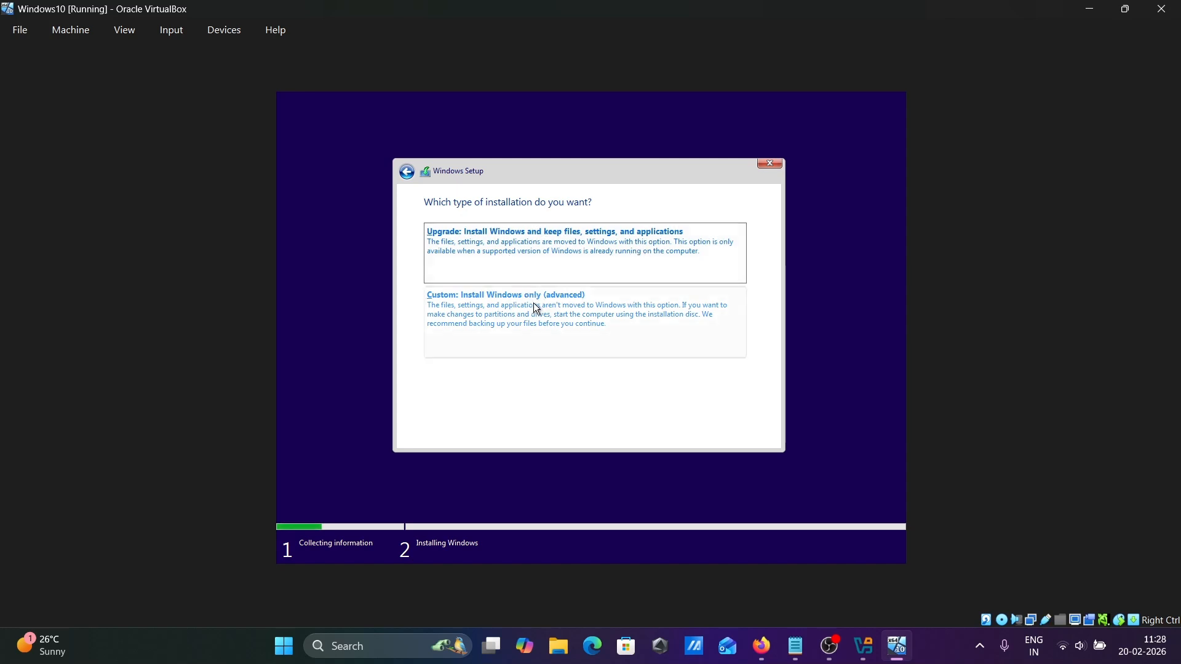
# Choose the Custom install and put Windows on Drive 0 Unallocated Space (105.7 GB).
pyautogui.click(549, 314)
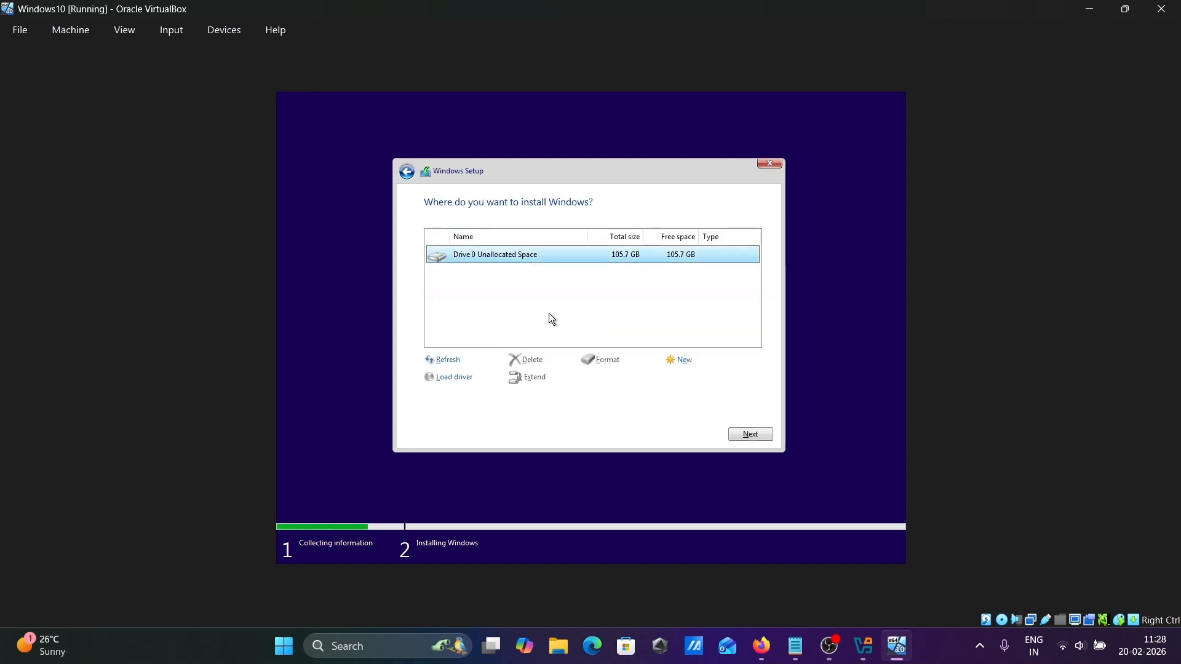
pyautogui.click(739, 432)
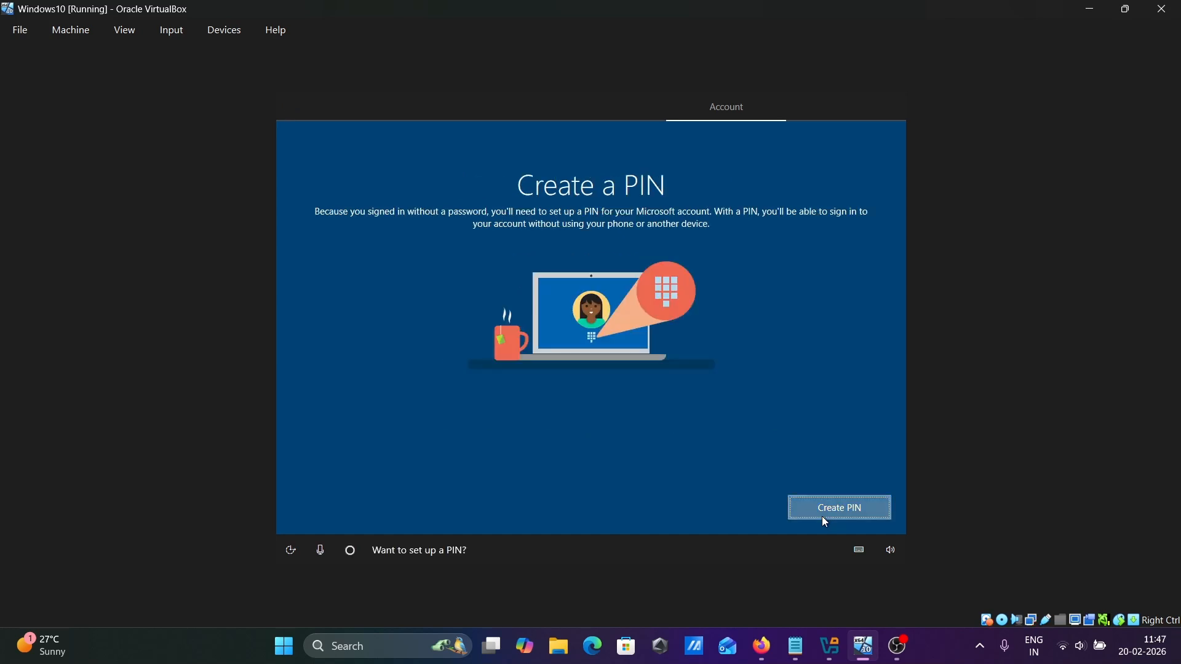
# Skip account sign-in and create a four-digit sign-in PIN, entering it twice to confirm.
pyautogui.click(822, 516)
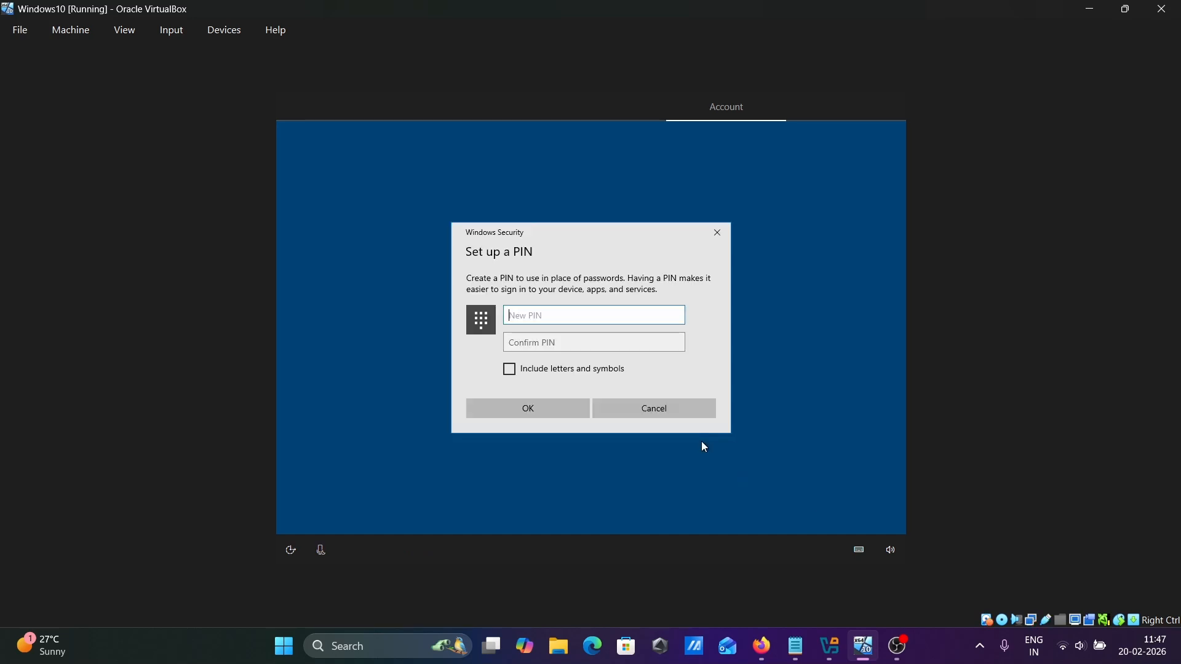
pyautogui.write('1234')
pyautogui.press('Tab')
pyautogui.write('1234')
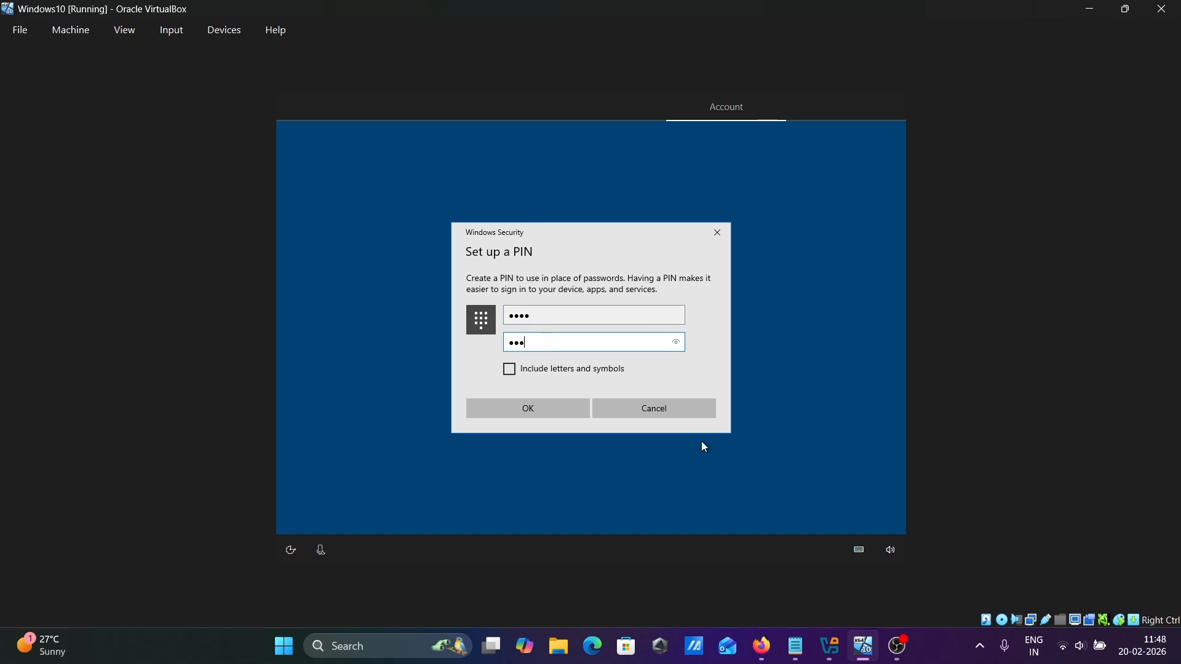
pyautogui.click(537, 406)
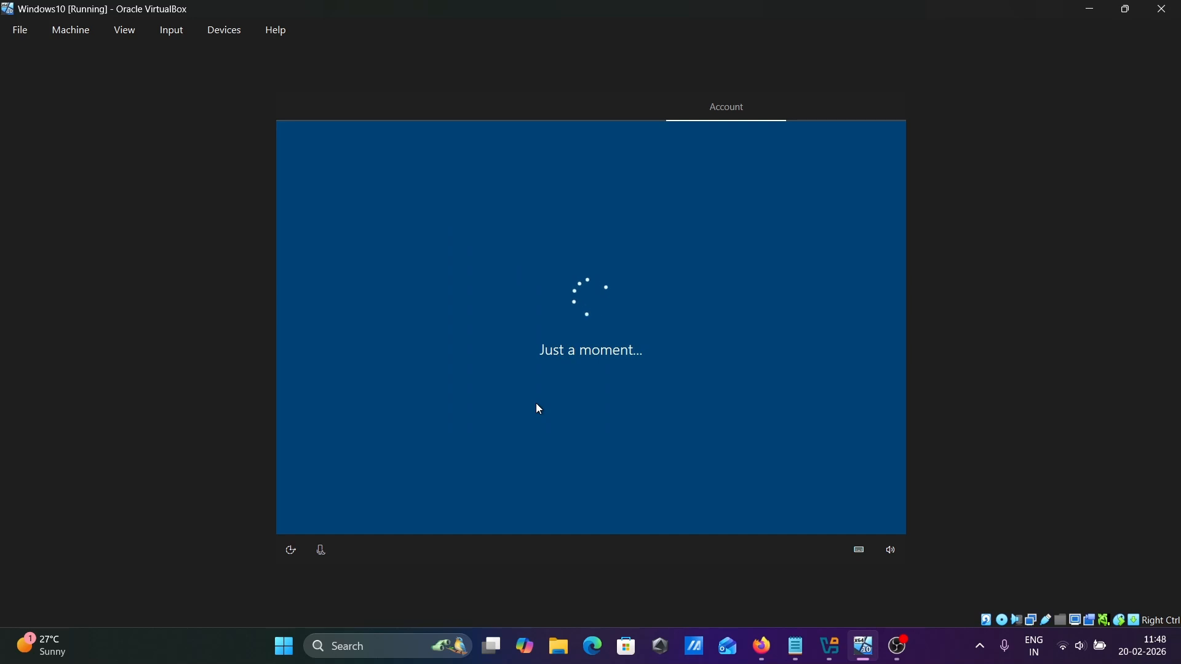
pyautogui.click(842, 517)
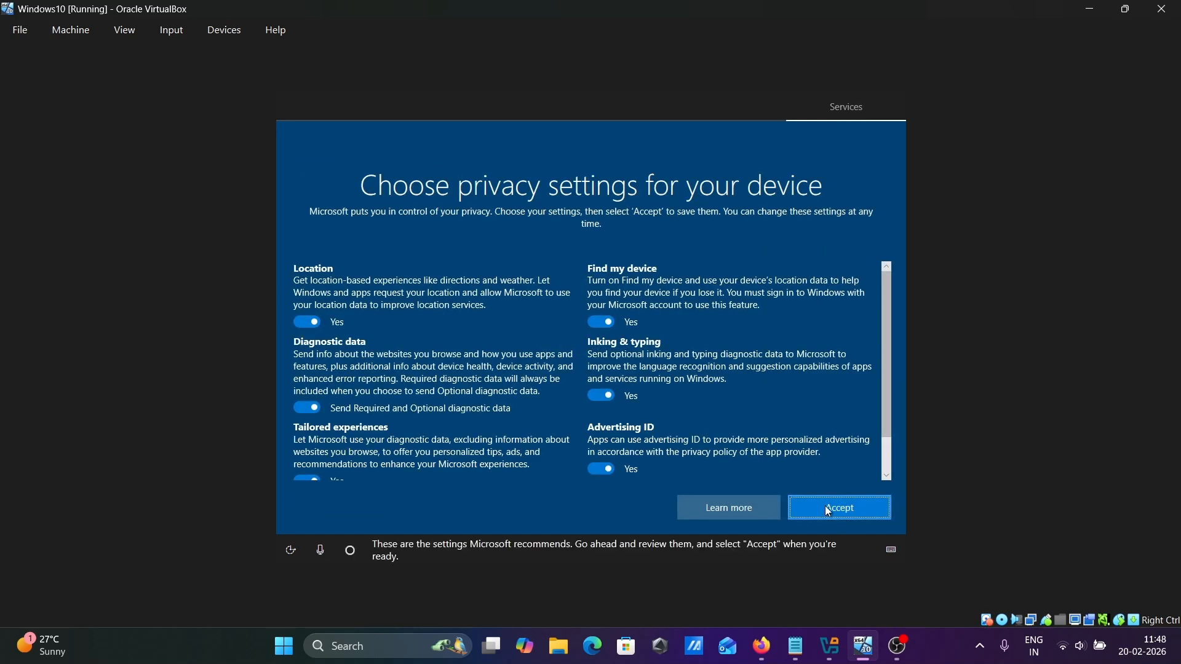
# Accept default privacy settings and decline customization, phone linking, OneDrive photos, Microsoft 365 and Cortana.
pyautogui.click(824, 505)
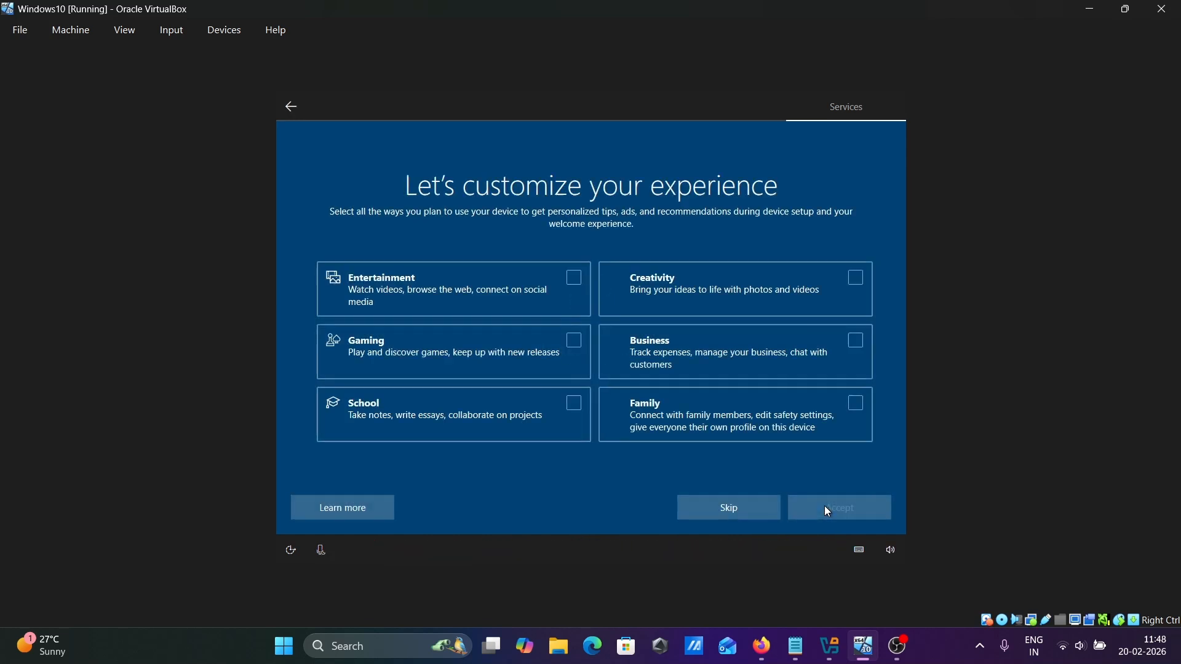
pyautogui.click(723, 515)
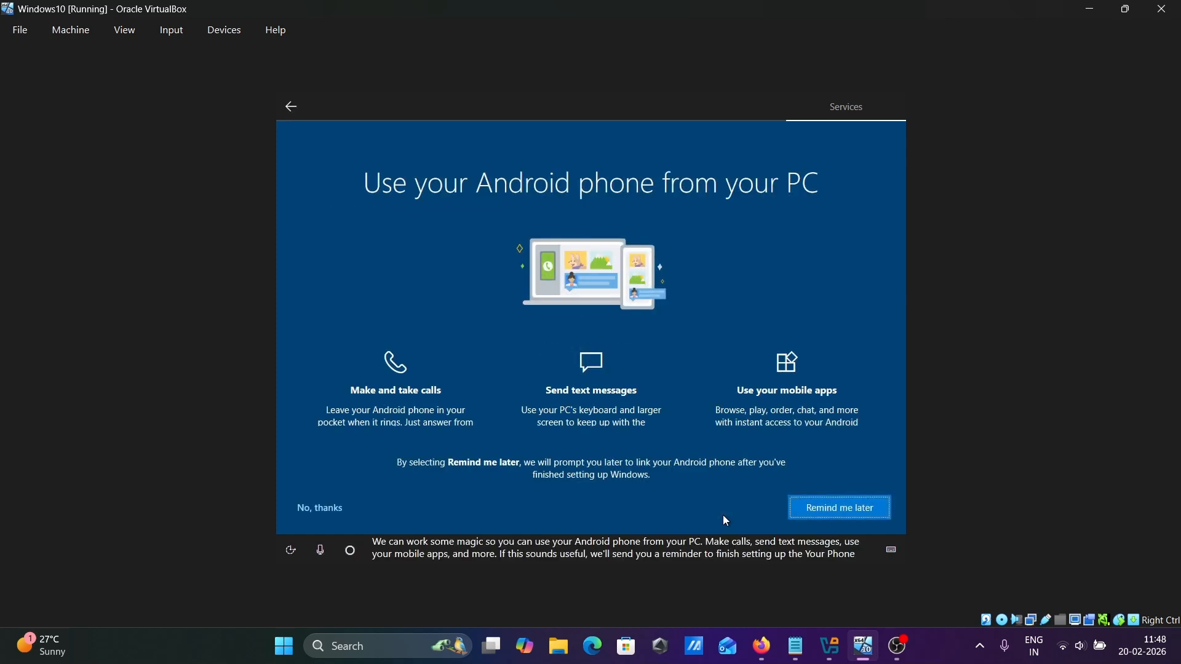
pyautogui.click(827, 510)
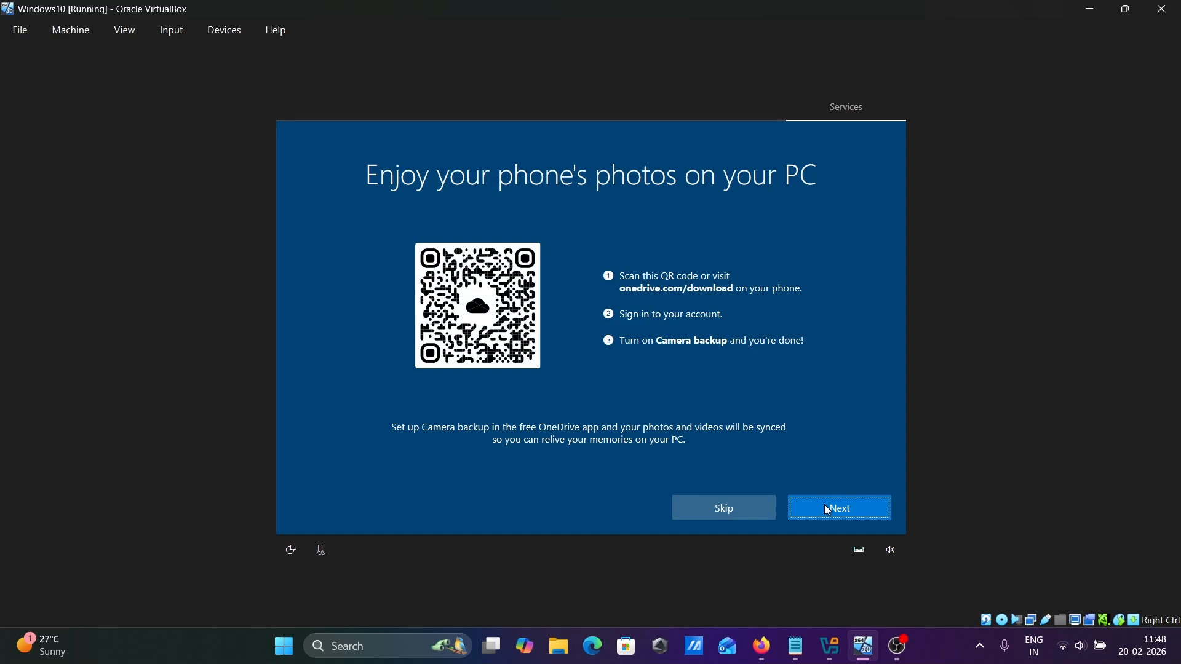
pyautogui.click(722, 519)
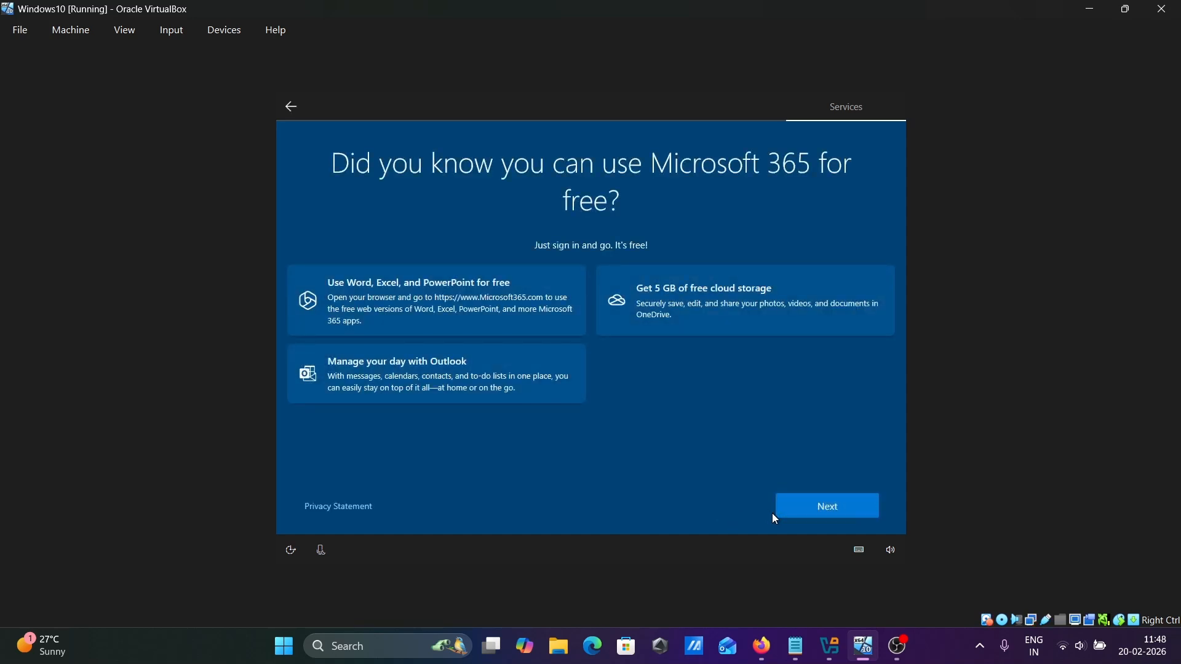
pyautogui.click(807, 514)
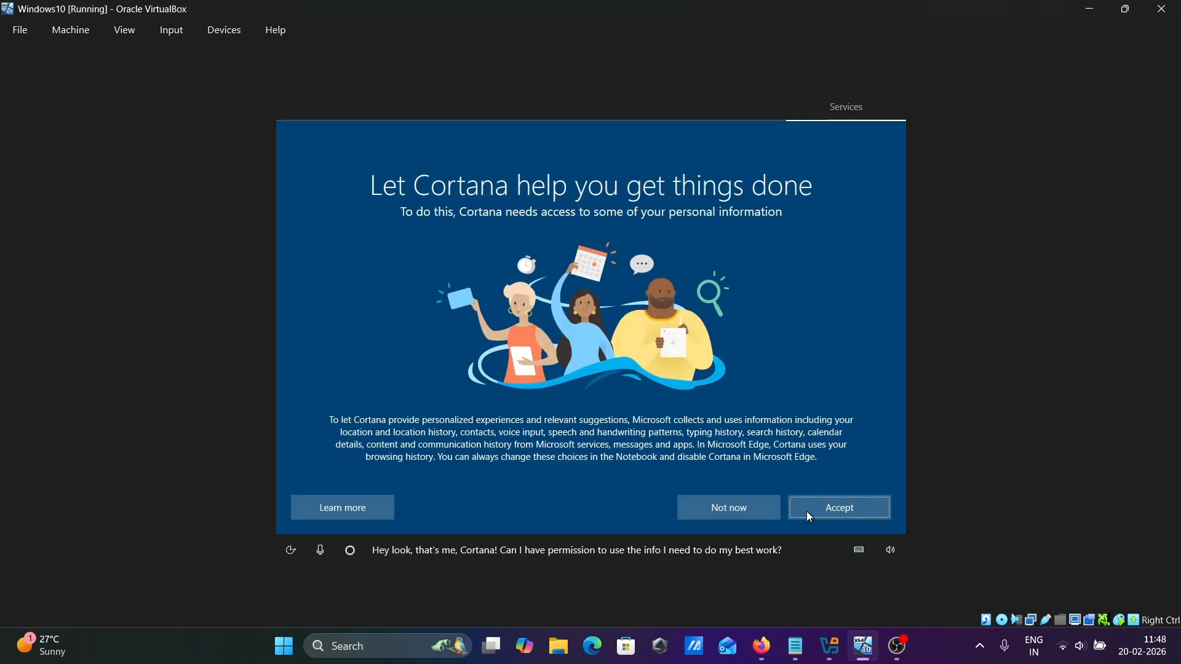
pyautogui.click(746, 509)
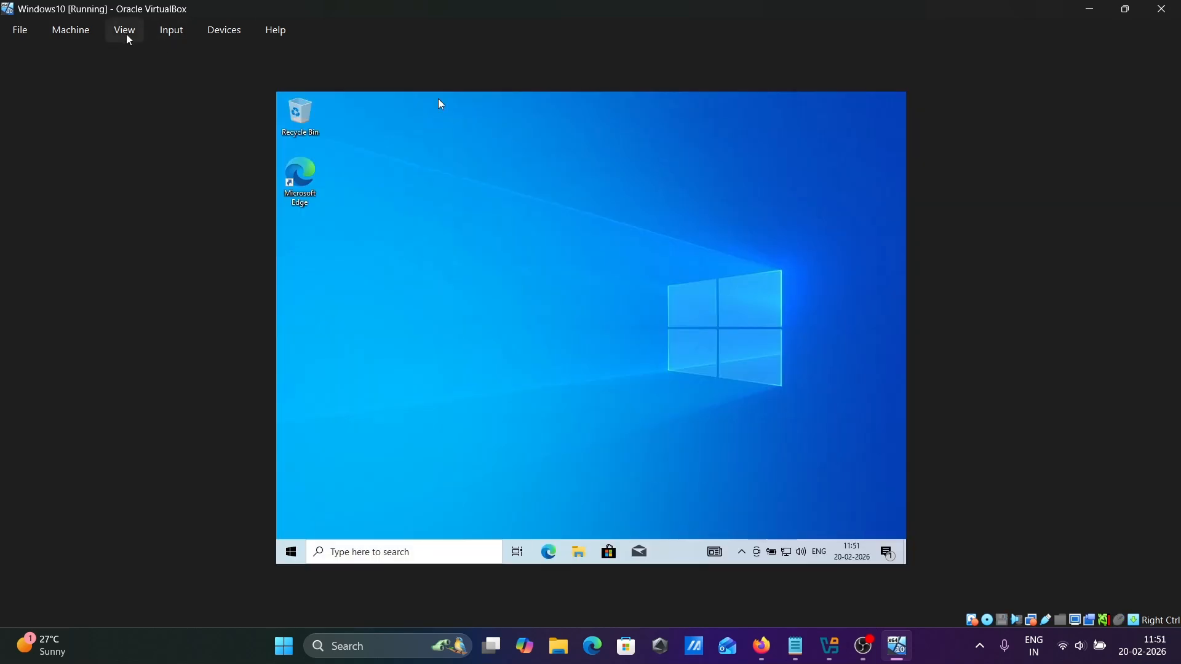
# Insert the Guest Additions CD image from the VM's Devices menu.
pyautogui.click(125, 32)
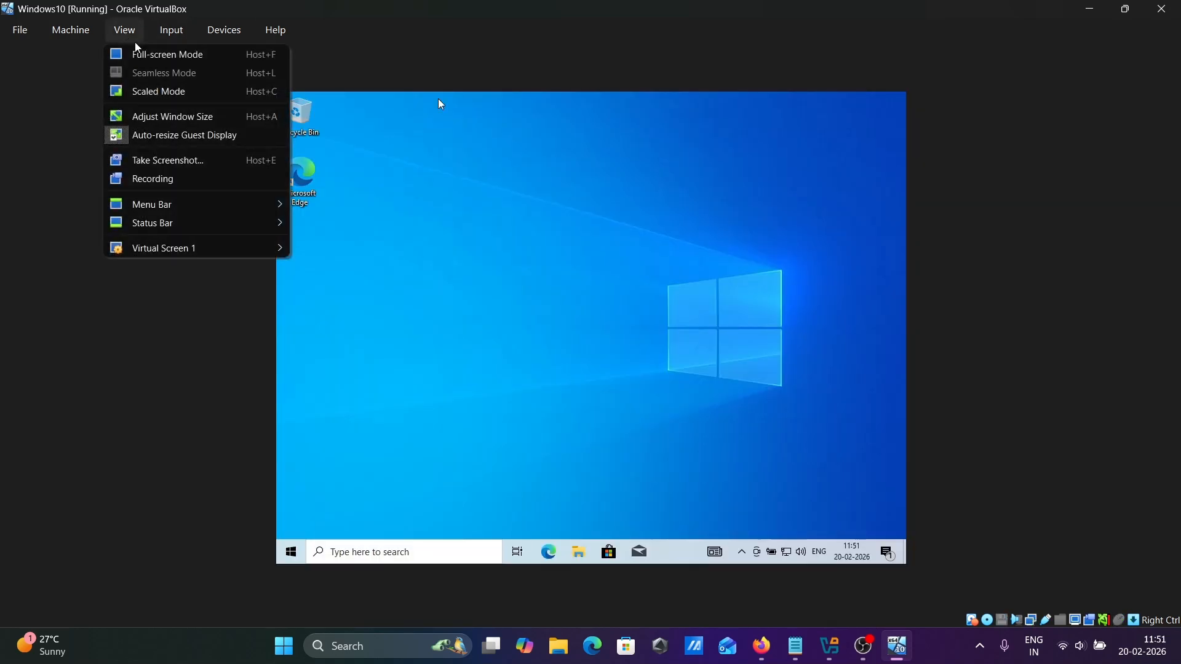
pyautogui.moveTo(224, 27)
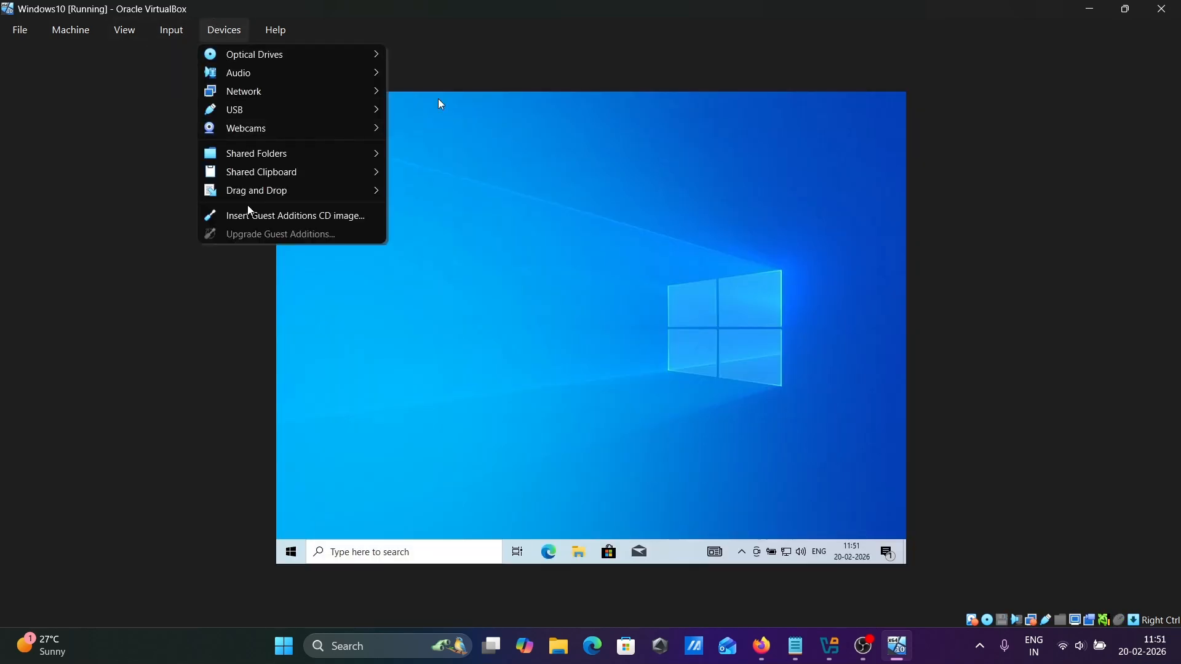
pyautogui.click(283, 216)
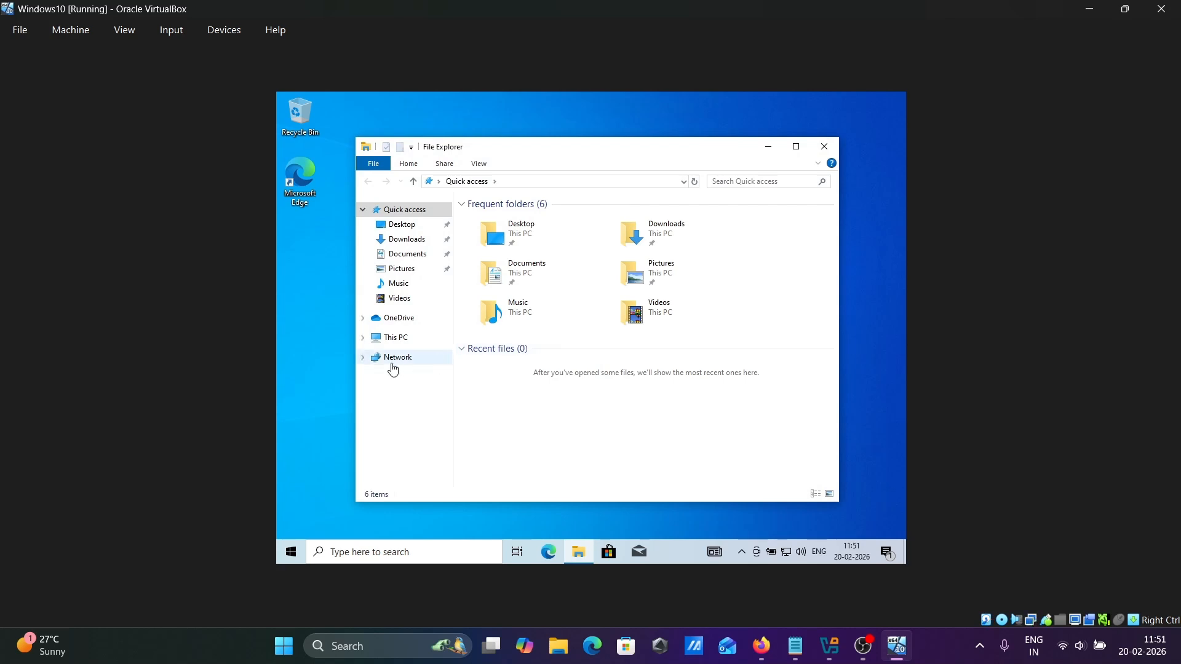
# Run VBoxWindowsAdditions from CD Drive (D:), approve the UAC prompt, and close File Explorer.
pyautogui.click(394, 344)
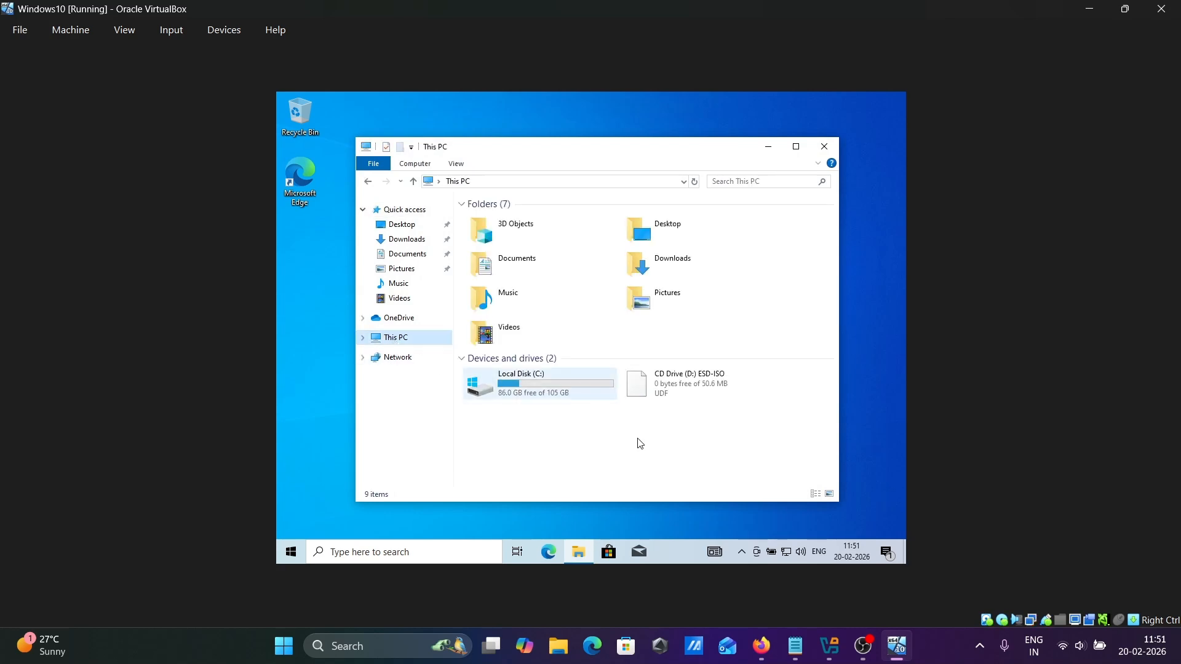
pyautogui.doubleClick(673, 387)
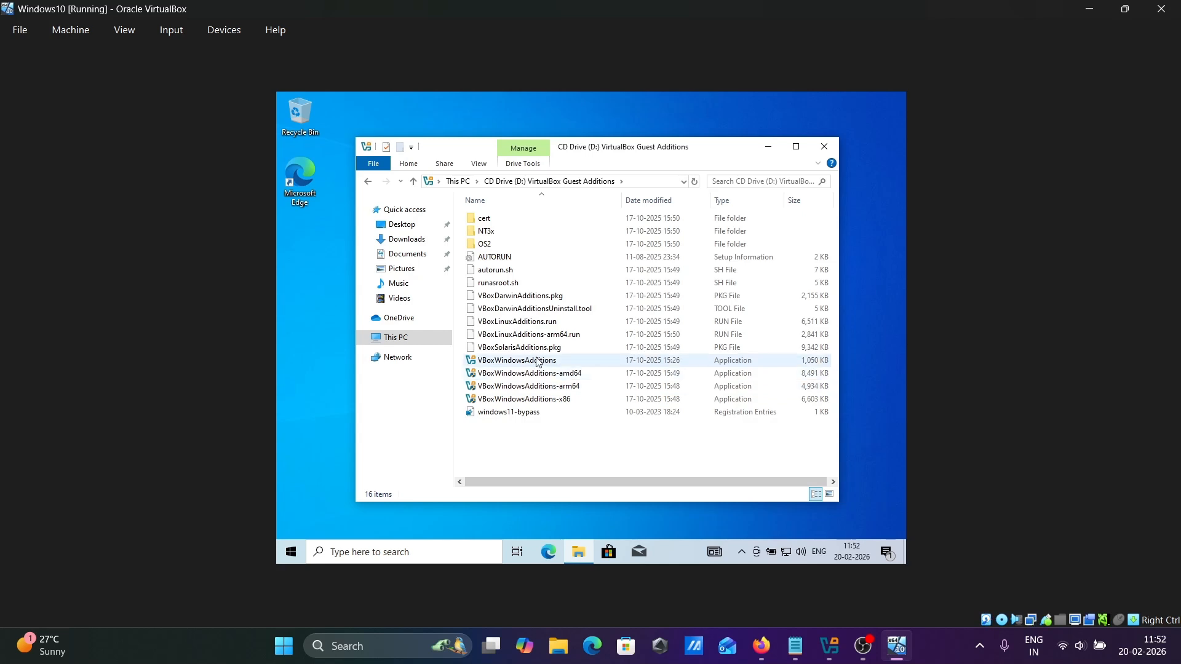
pyautogui.doubleClick(514, 359)
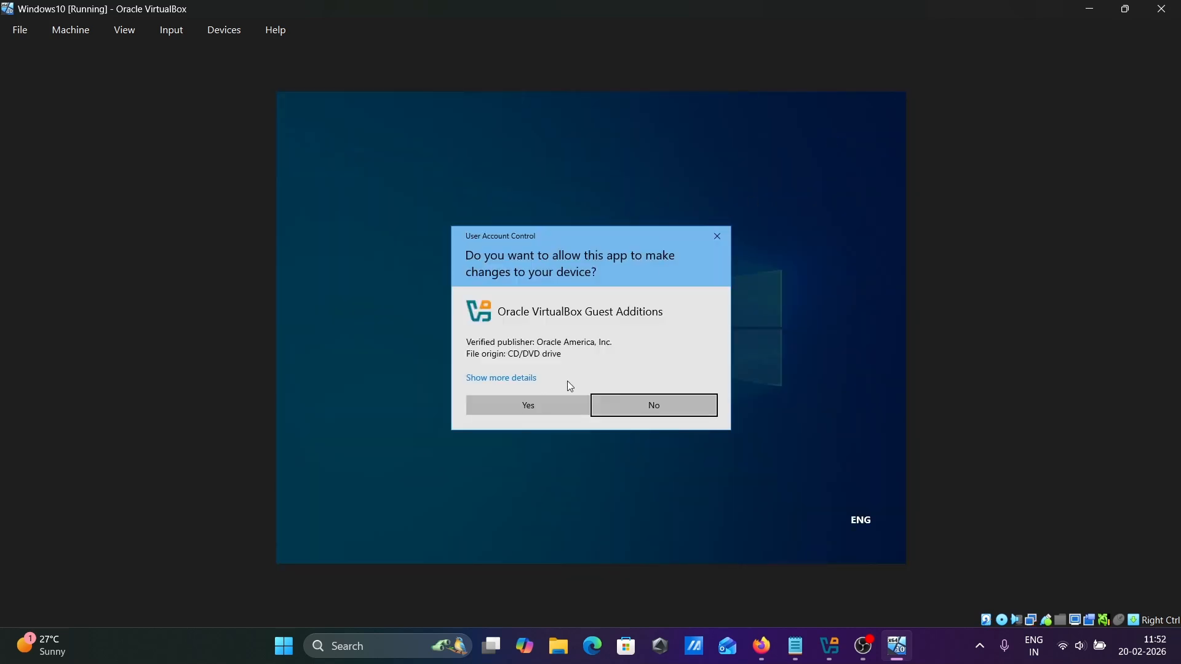
pyautogui.click(530, 404)
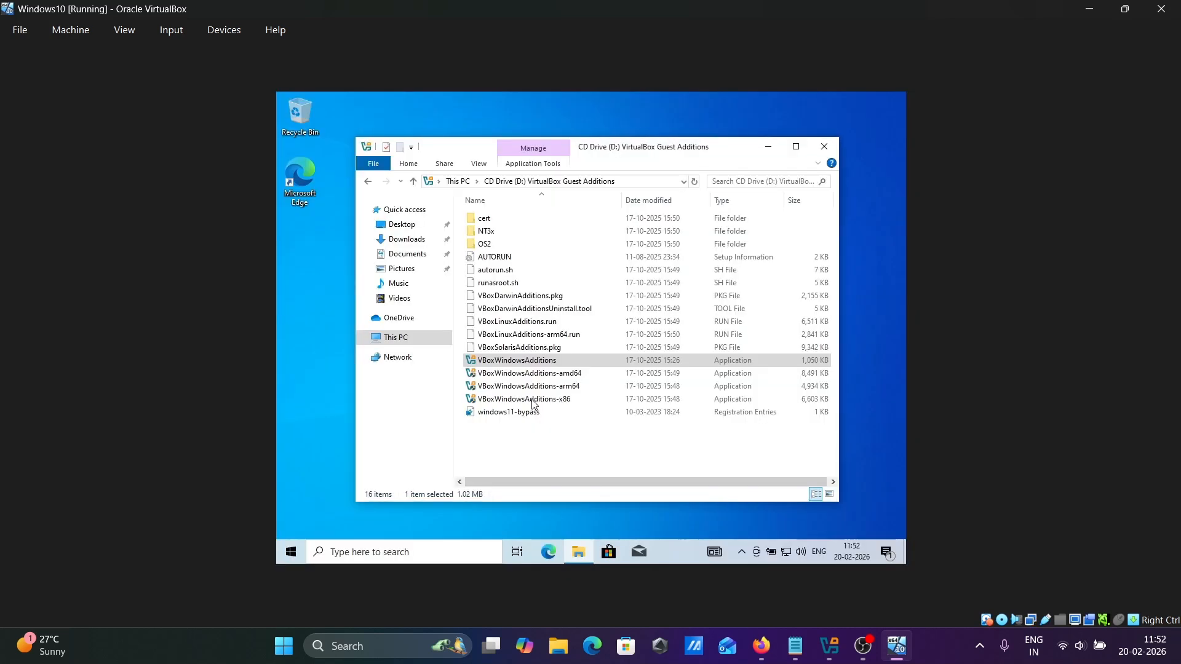
pyautogui.click(833, 143)
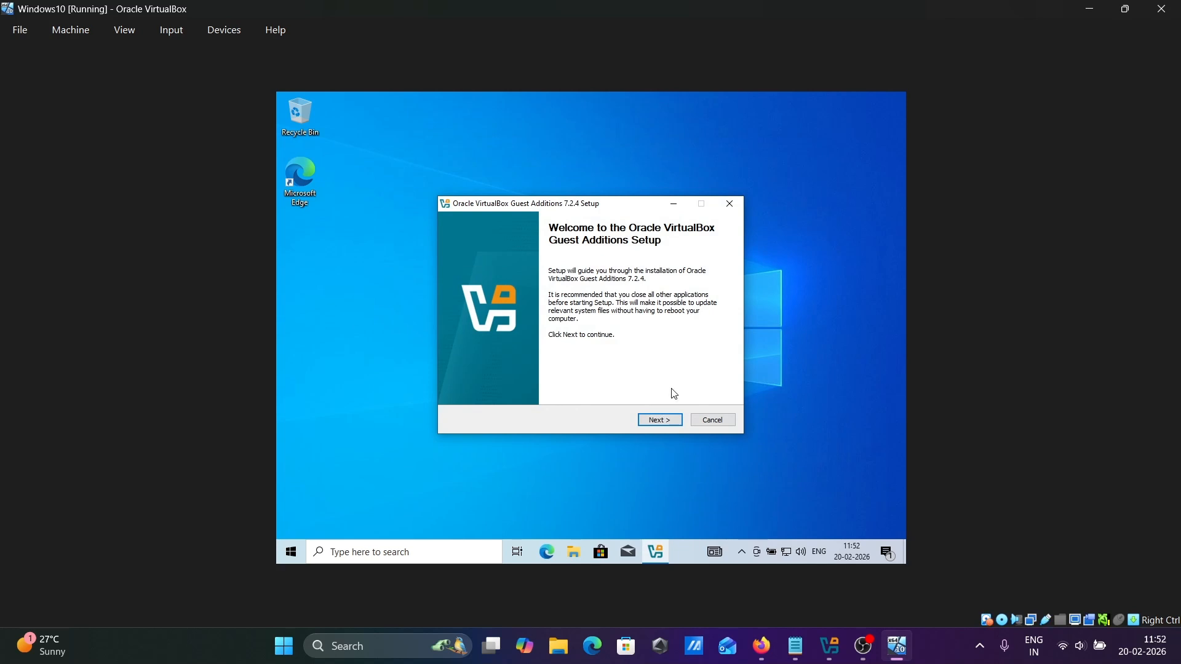
# Install Guest Additions with the default location and components, then finish with Reboot now.
pyautogui.click(661, 422)
pyautogui.click(660, 420)
pyautogui.click(660, 420)
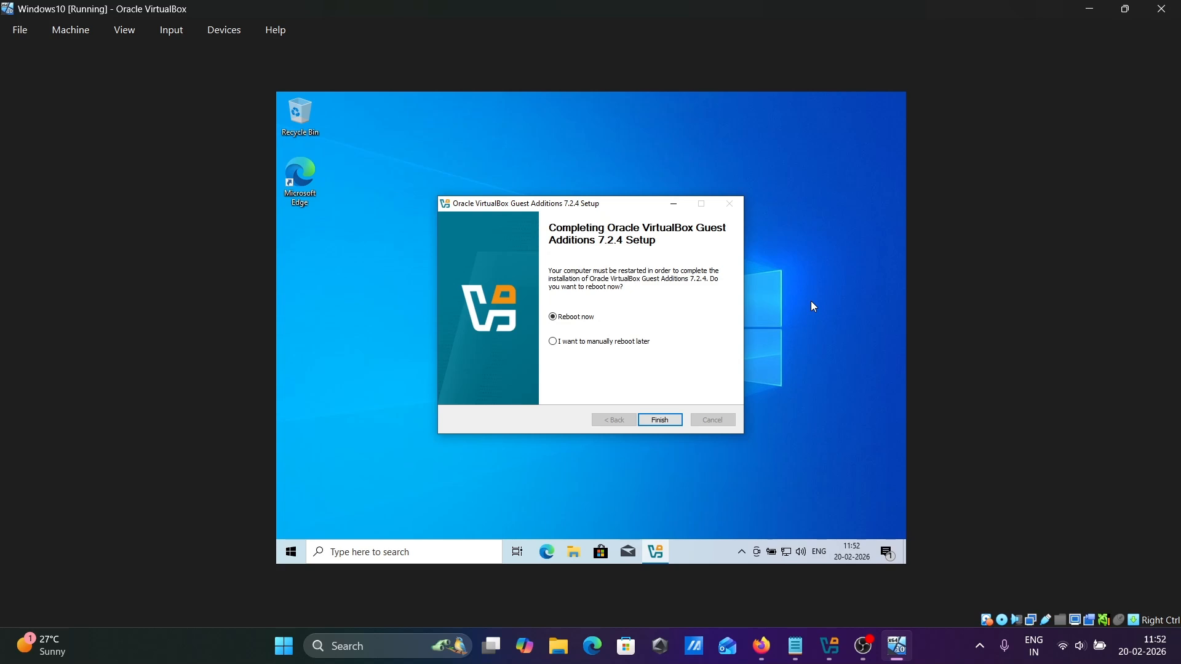
pyautogui.click(655, 423)
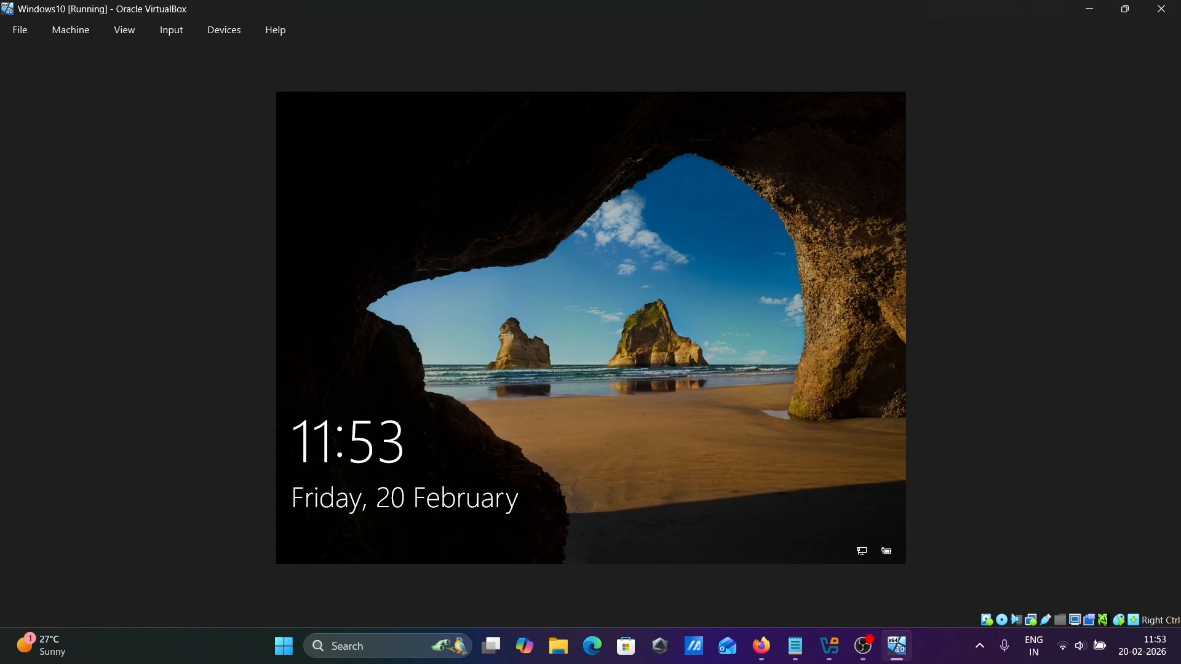
# Unlock the Windows 10 lock screen with the account PIN, then show the VM in full-screen mode.
pyautogui.press('Return')
pyautogui.write('1234')
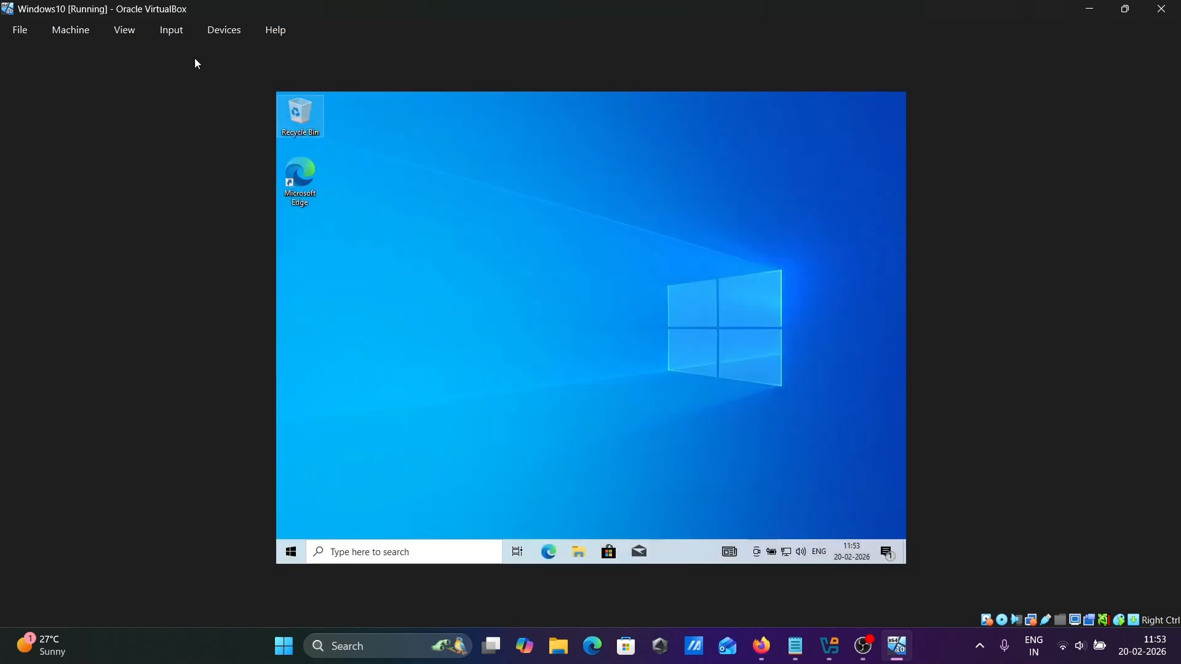
pyautogui.click(124, 29)
pyautogui.click(143, 61)
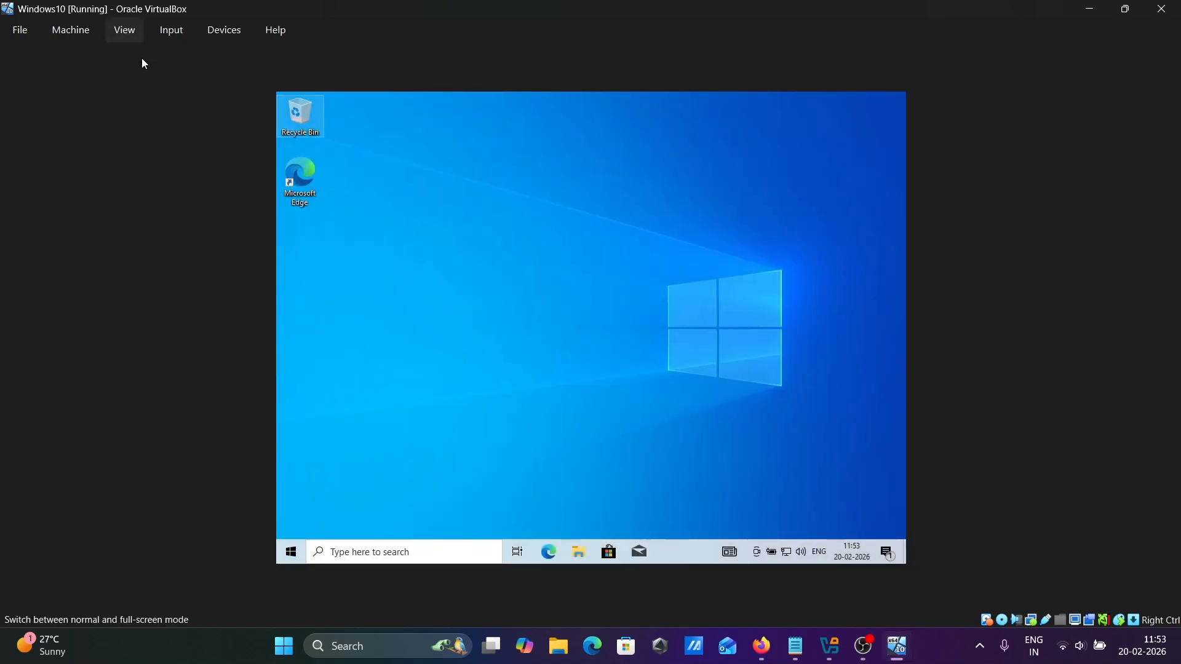